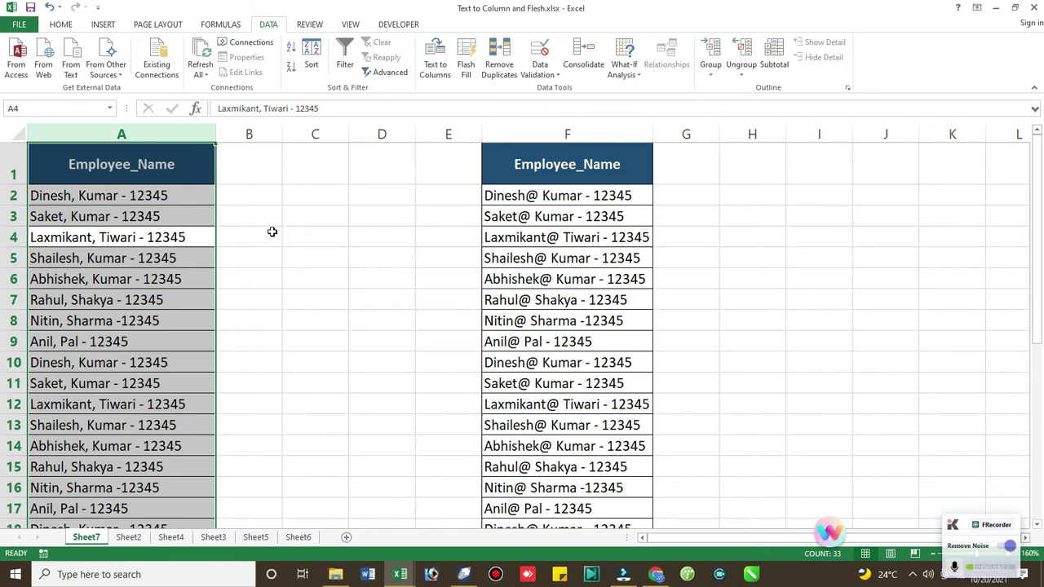
left_click(110, 182)
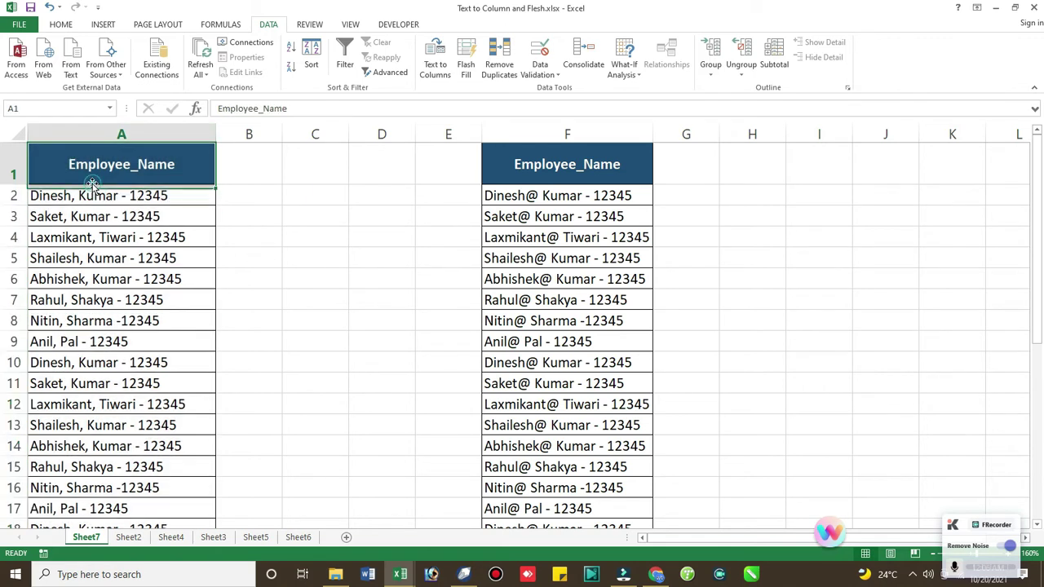
left_click(49, 195)
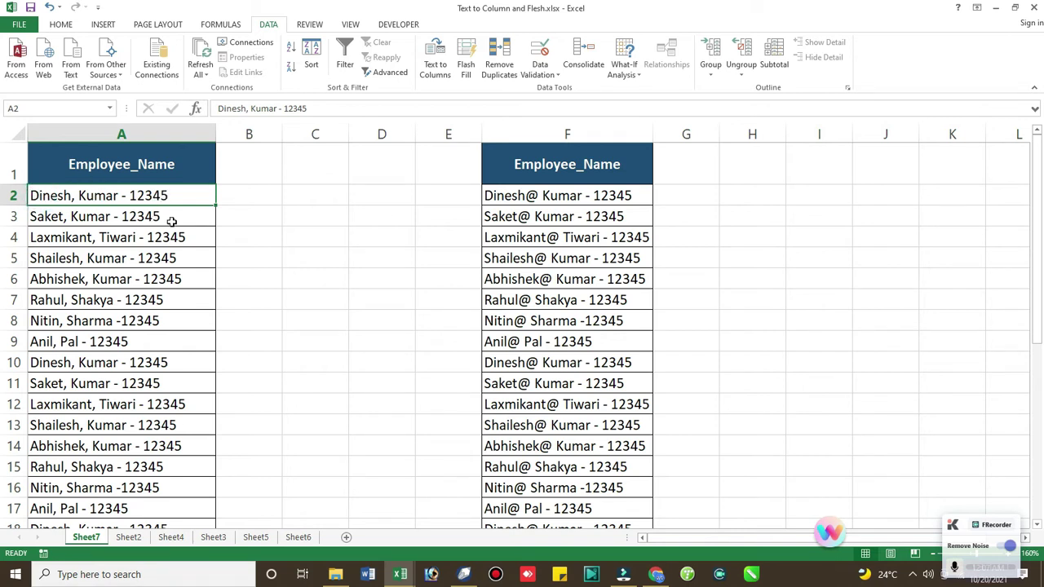
left_click(145, 362)
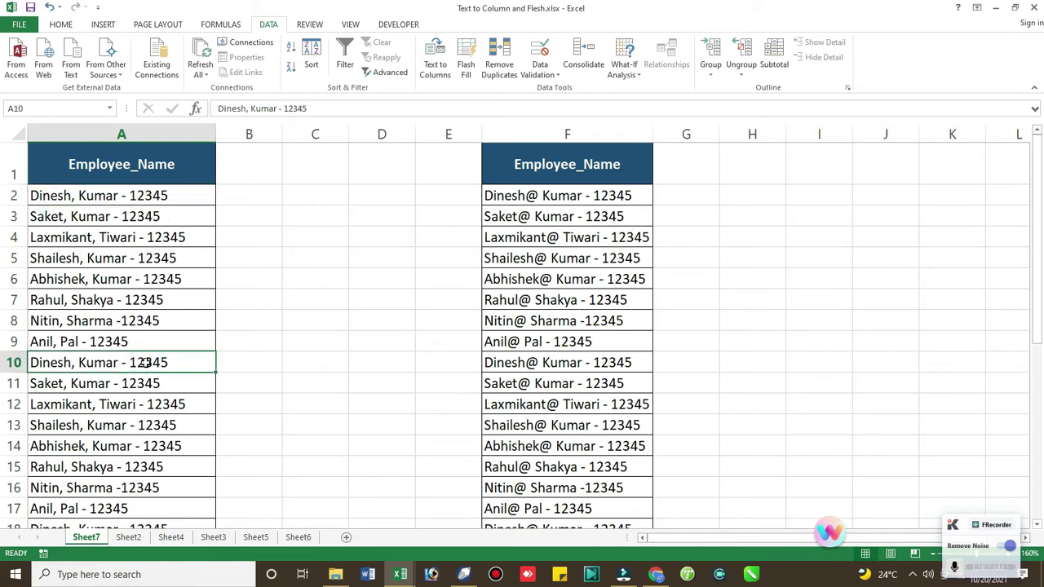
left_click(137, 189)
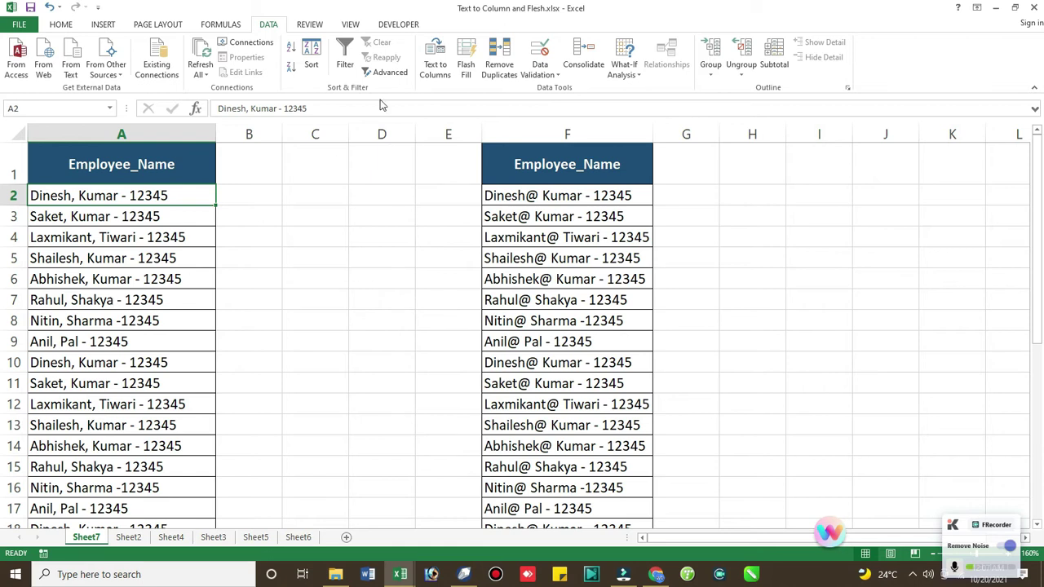
left_click(168, 258)
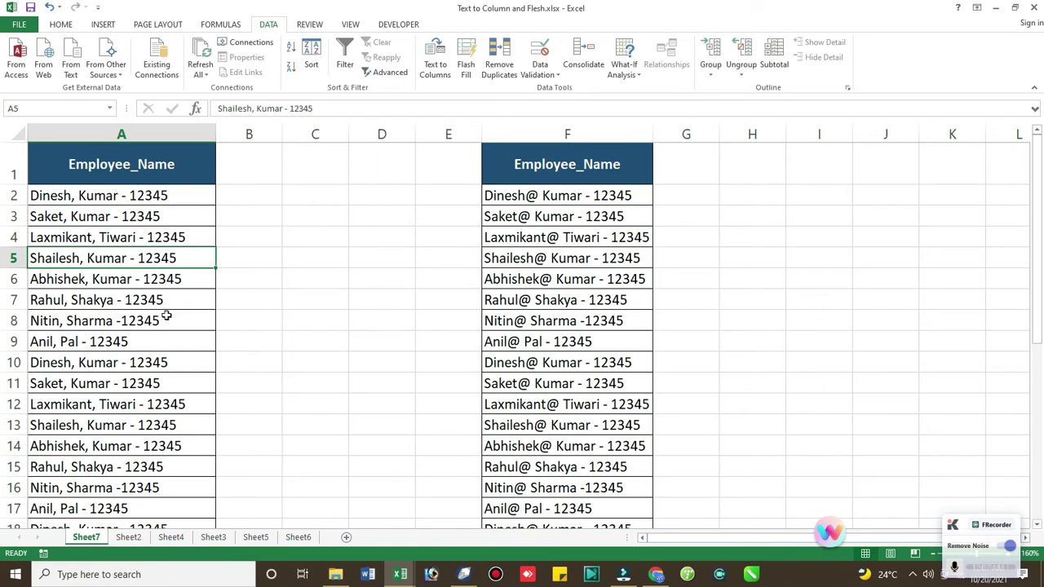
key("ctrl+space")
Select all of column A and start Text to Columns on it, treating the data as Delimited.
left_click(155, 219)
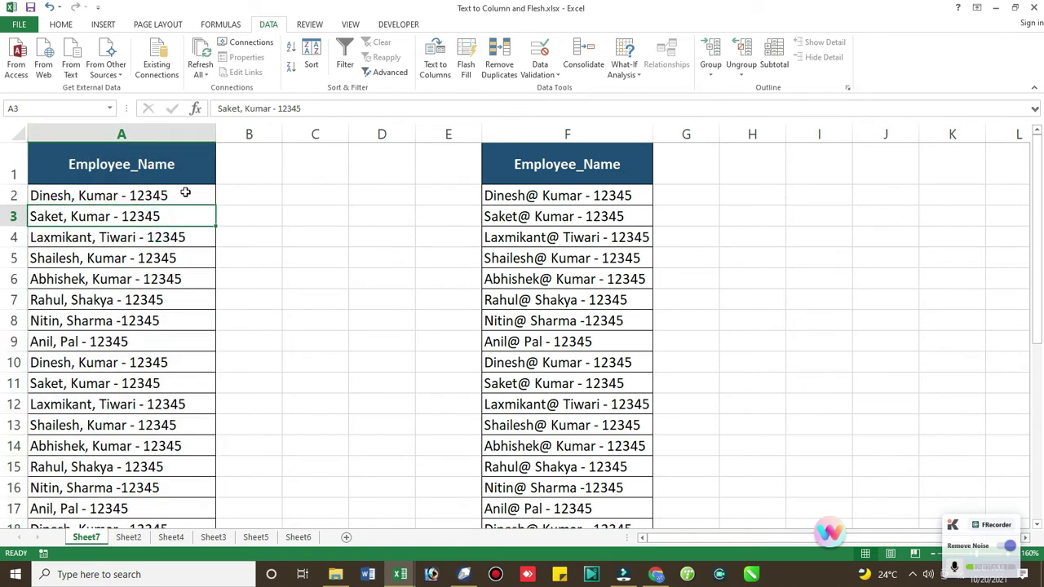
key("ctrl+space")
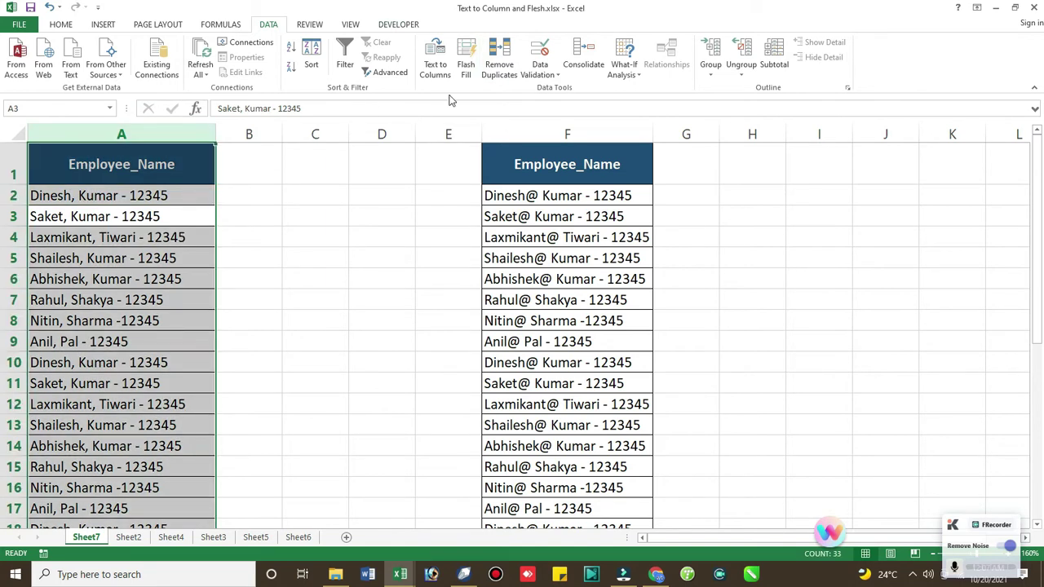
left_click(270, 27)
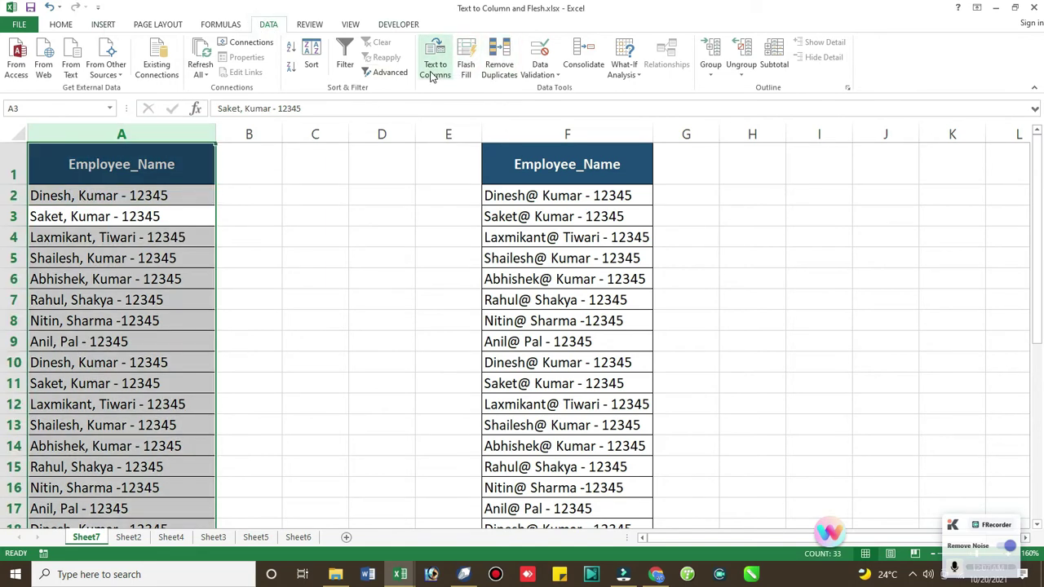
left_click(432, 75)
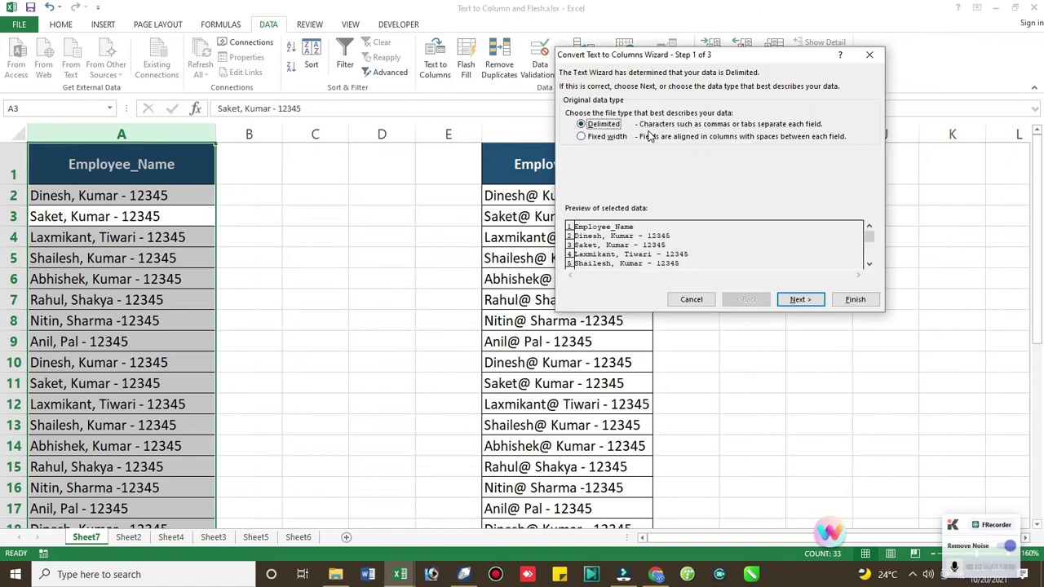
left_click(799, 301)
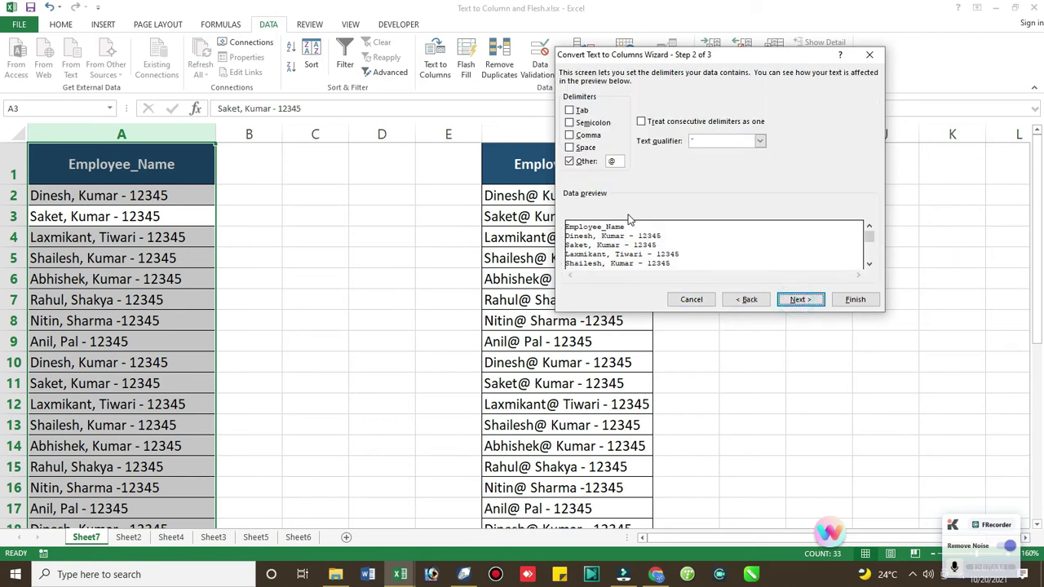
Turn off the custom @ delimiter and try the Tab, Semicolon and Comma delimiters, leaving them all off.
left_click(571, 161)
left_click(569, 110)
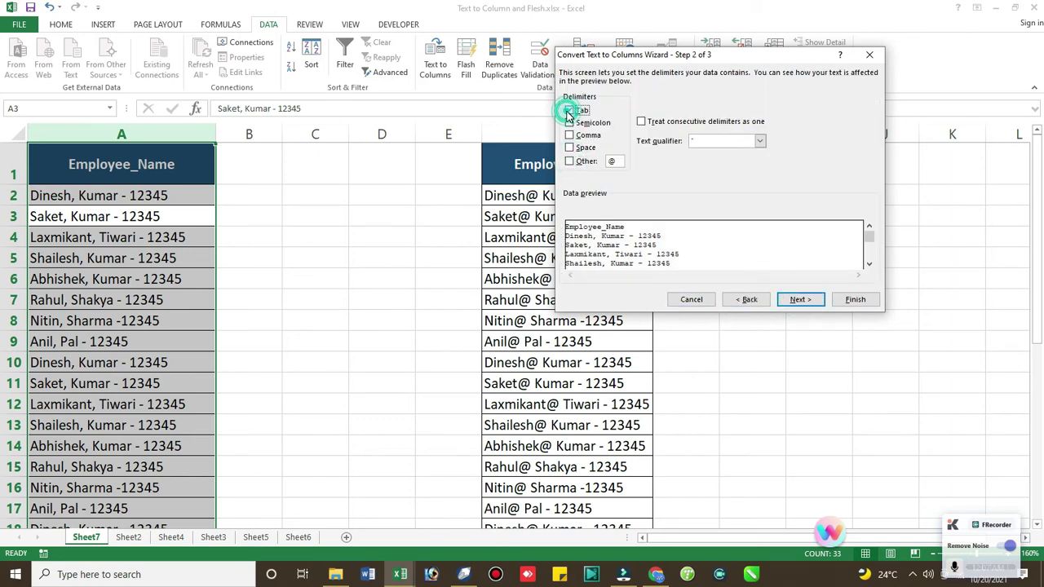
left_click(570, 122)
left_click(570, 134)
left_click(570, 123)
left_click(569, 110)
left_click(570, 135)
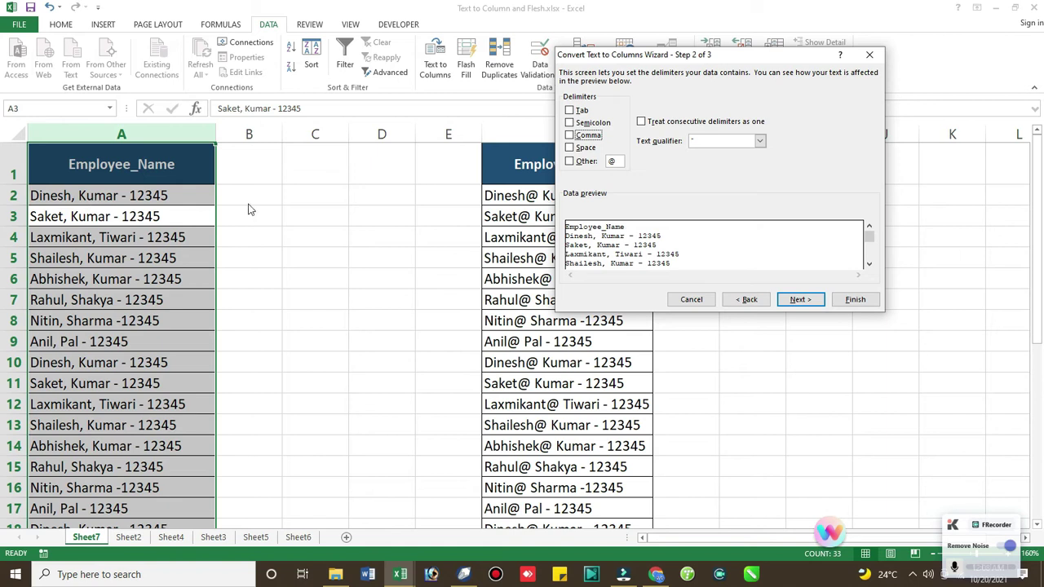
Preview the Tab and Semicolon delimiters one at a time, and turn on only the Comma delimiter.
left_click(571, 112)
left_click(570, 112)
left_click(570, 123)
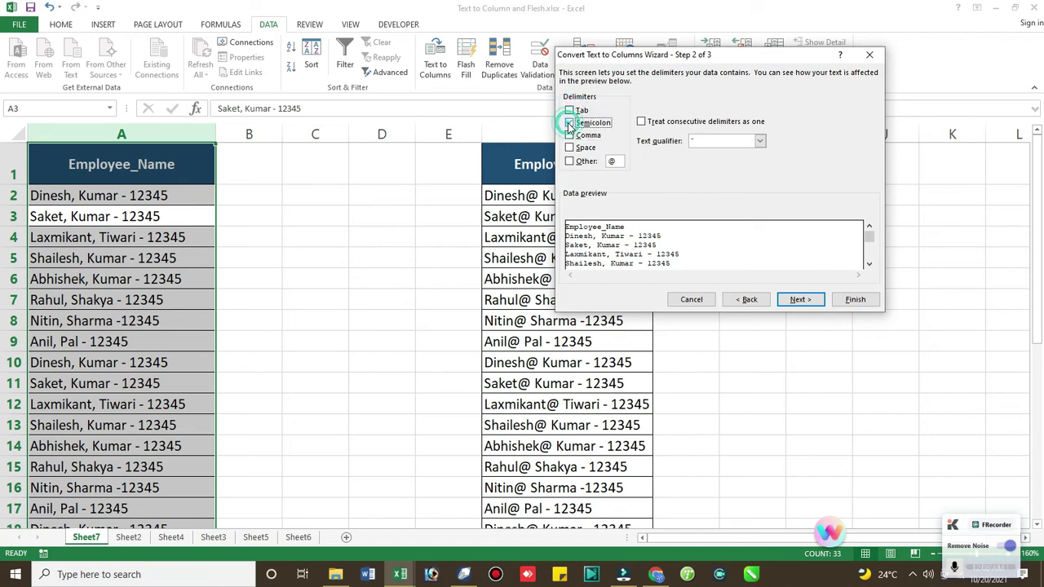
left_click(569, 123)
left_click(569, 136)
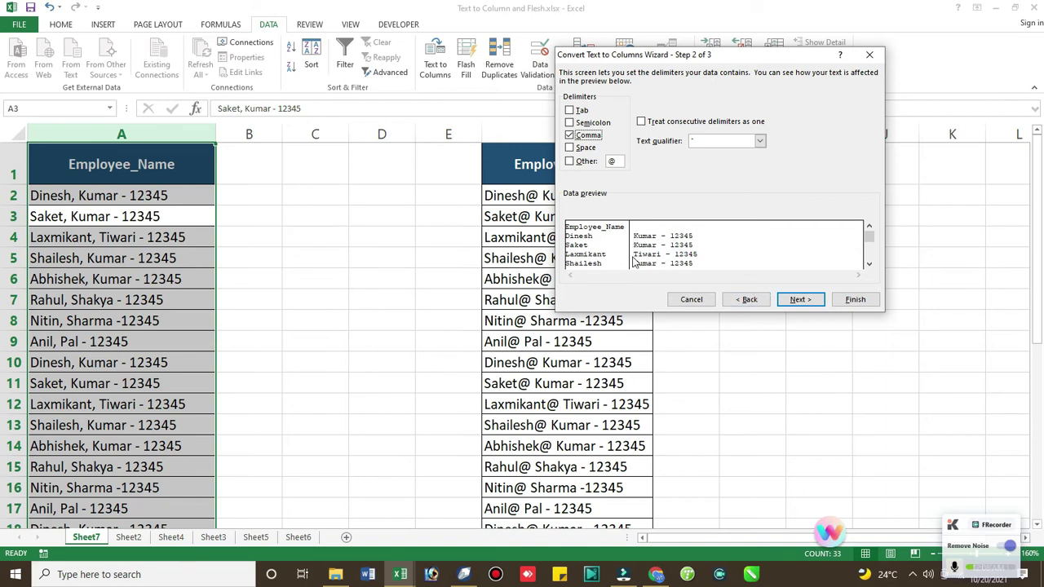
Turn off the Comma delimiter, preview the split with a custom - delimiter, and clear that character.
left_click_drag(625, 59, 517, 60)
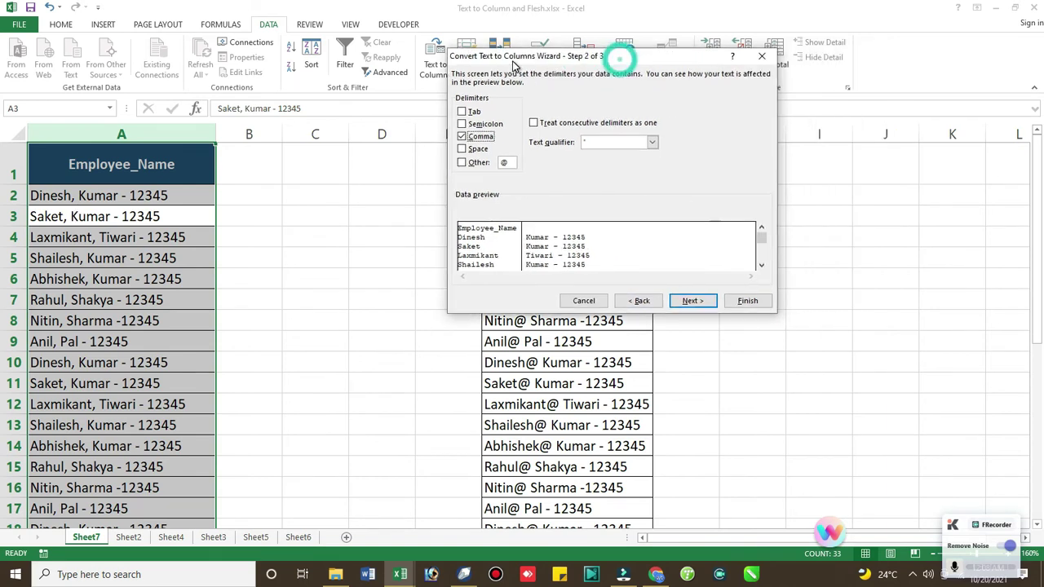
left_click(462, 137)
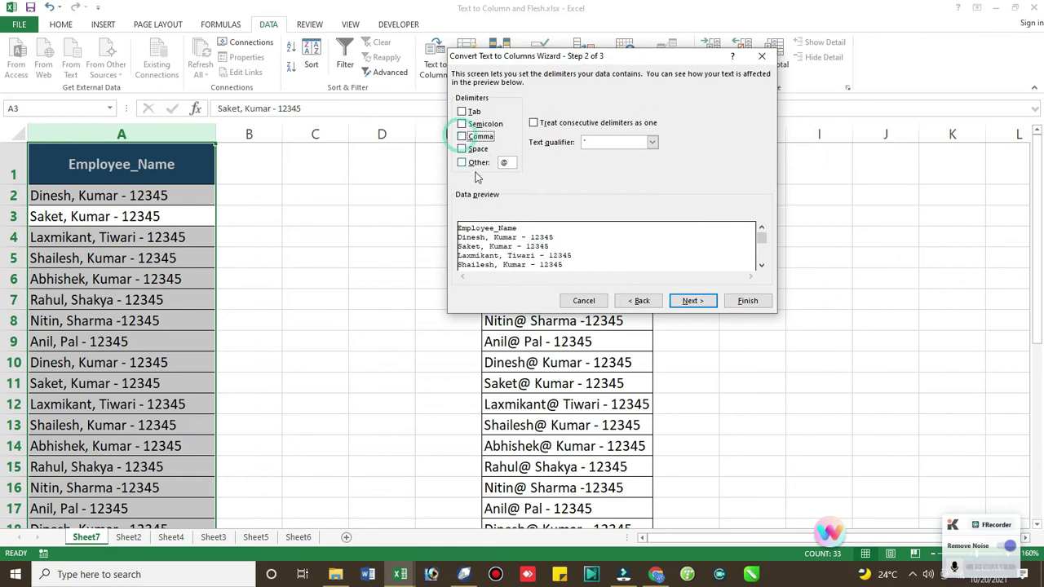
double_click(505, 163)
key("BackSpace")
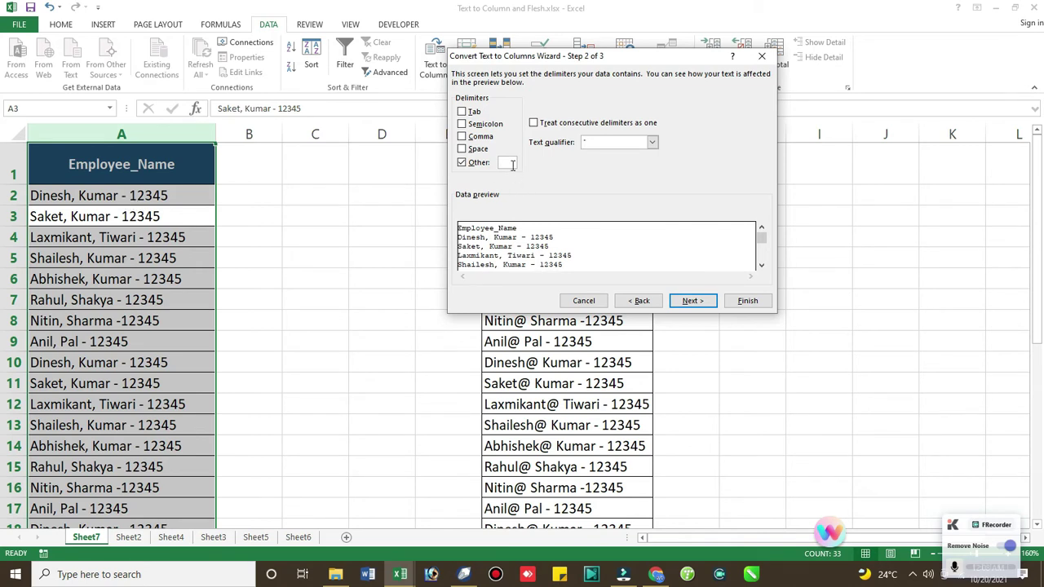
type("-")
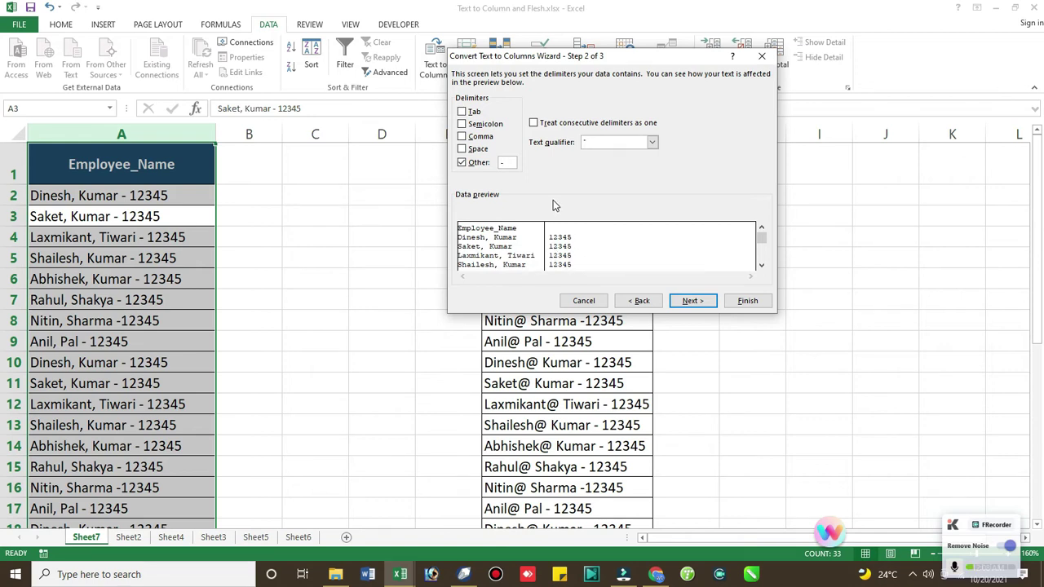
key("BackSpace")
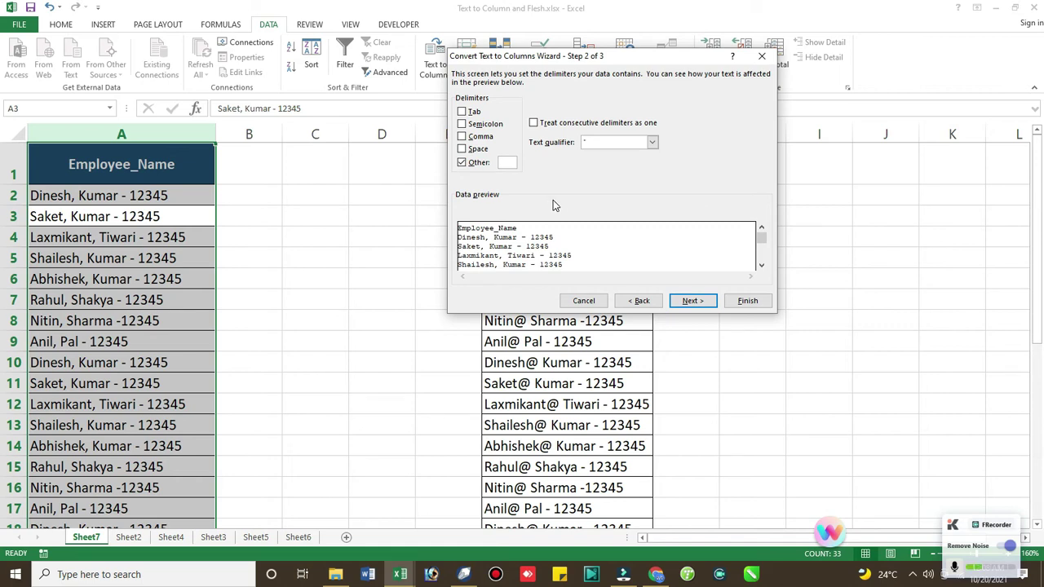
Split column A using only the Comma delimiter with the default destination, and undo the split.
left_click(462, 164)
left_click(462, 137)
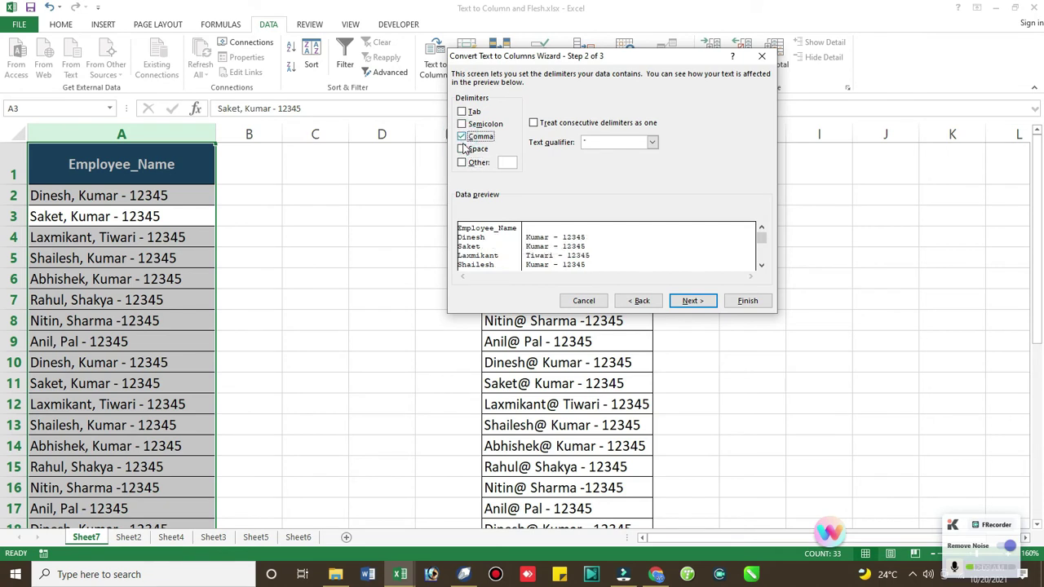
left_click(690, 301)
left_click(744, 300)
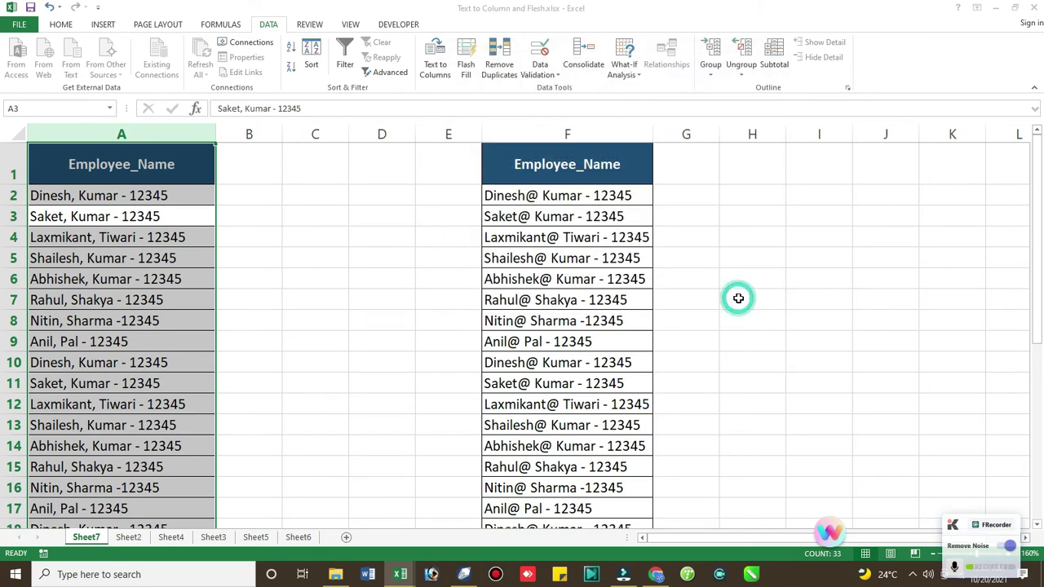
left_click(342, 258)
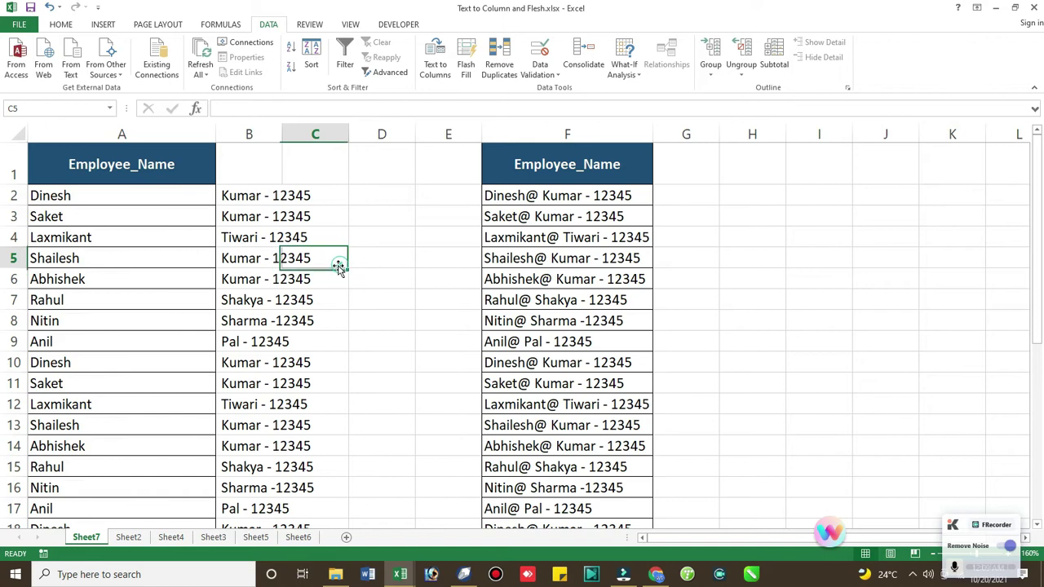
key("ctrl+z")
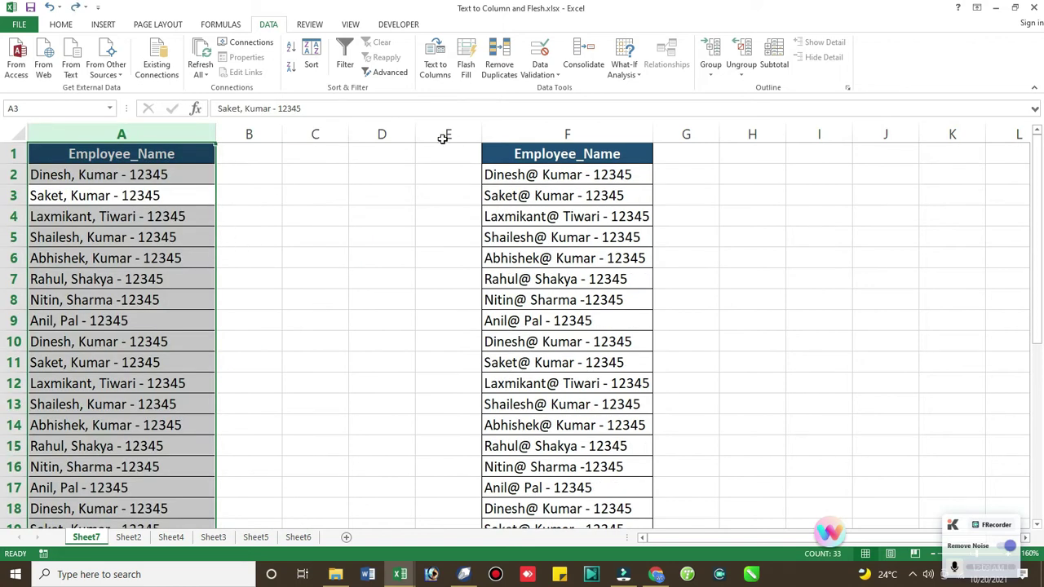
Split column A with Text to Columns using only the custom - delimiter, and undo the split.
left_click(435, 64)
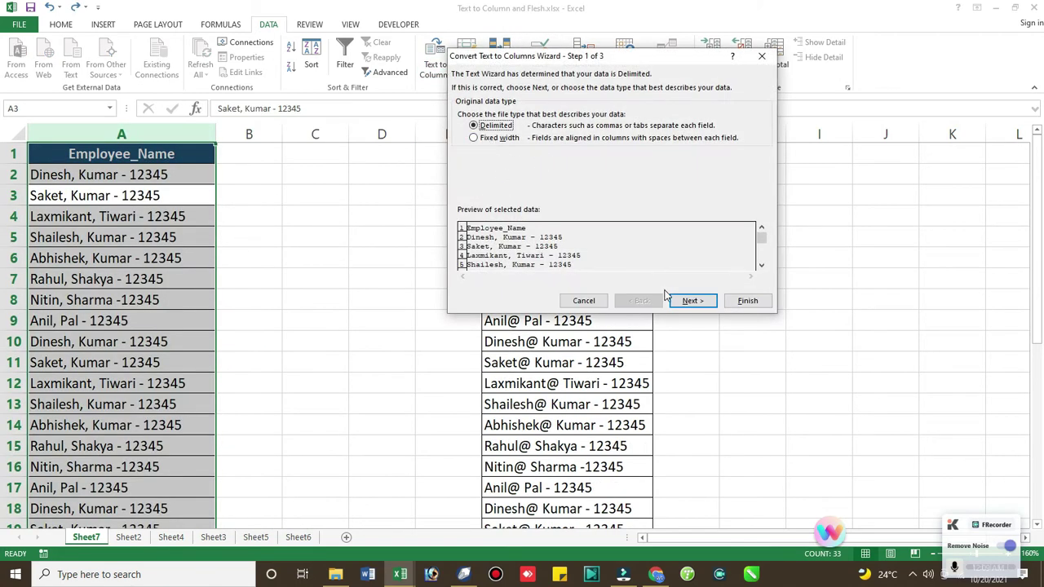
left_click(692, 300)
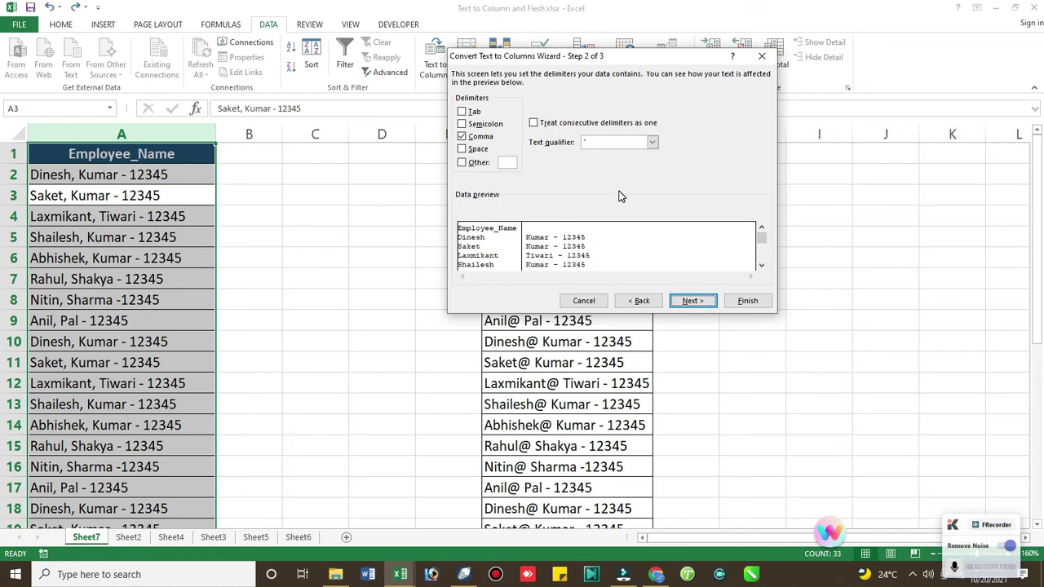
left_click(462, 136)
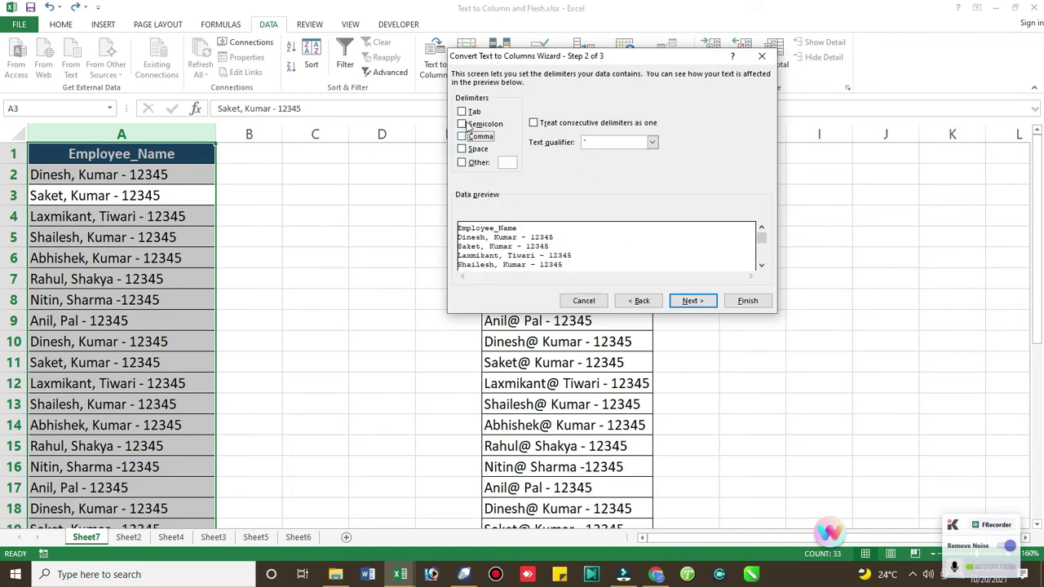
left_click(514, 165)
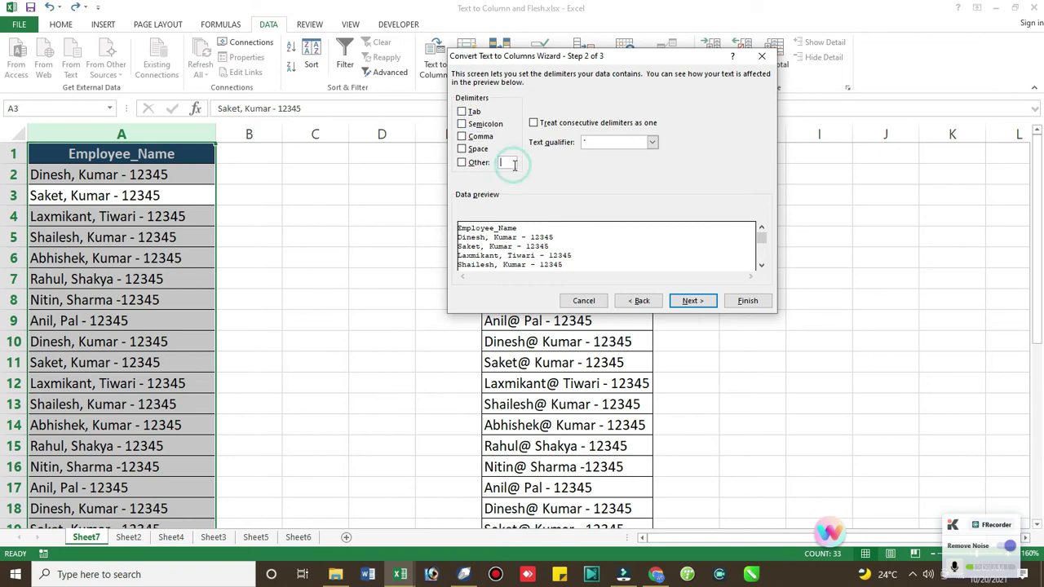
type("-")
left_click(689, 300)
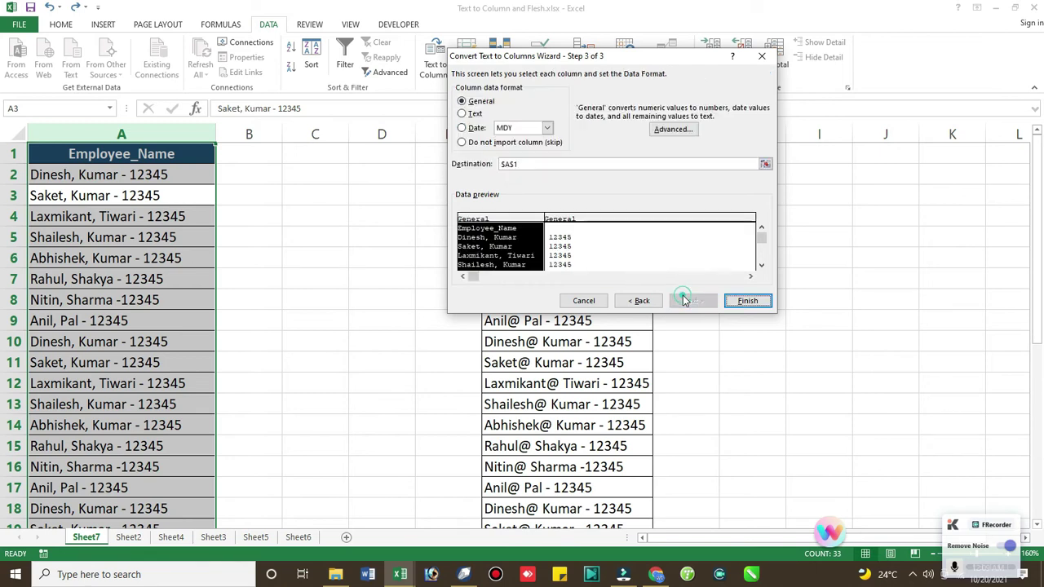
left_click(741, 301)
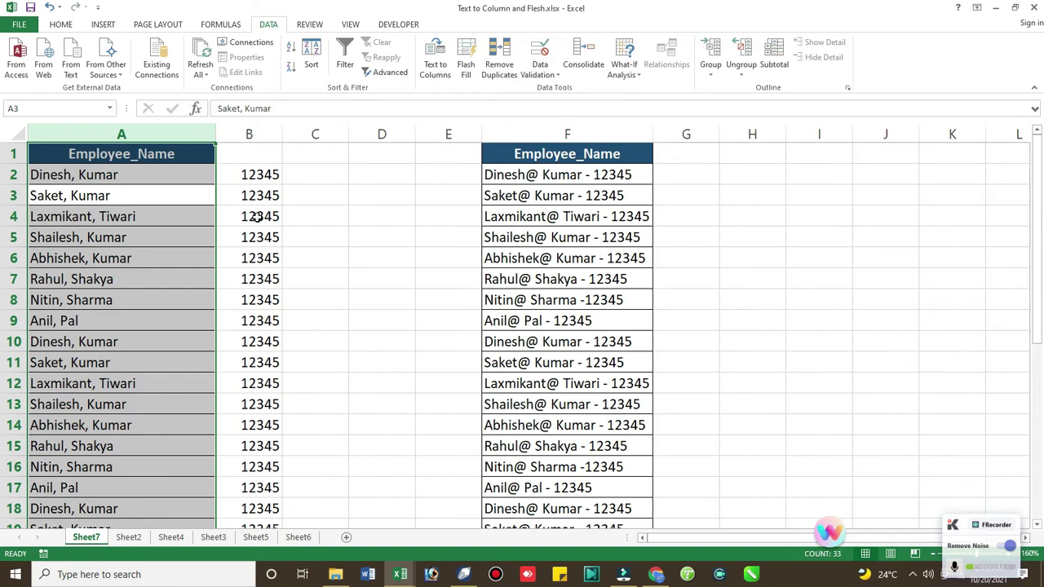
left_click(251, 214)
key("ctrl+z")
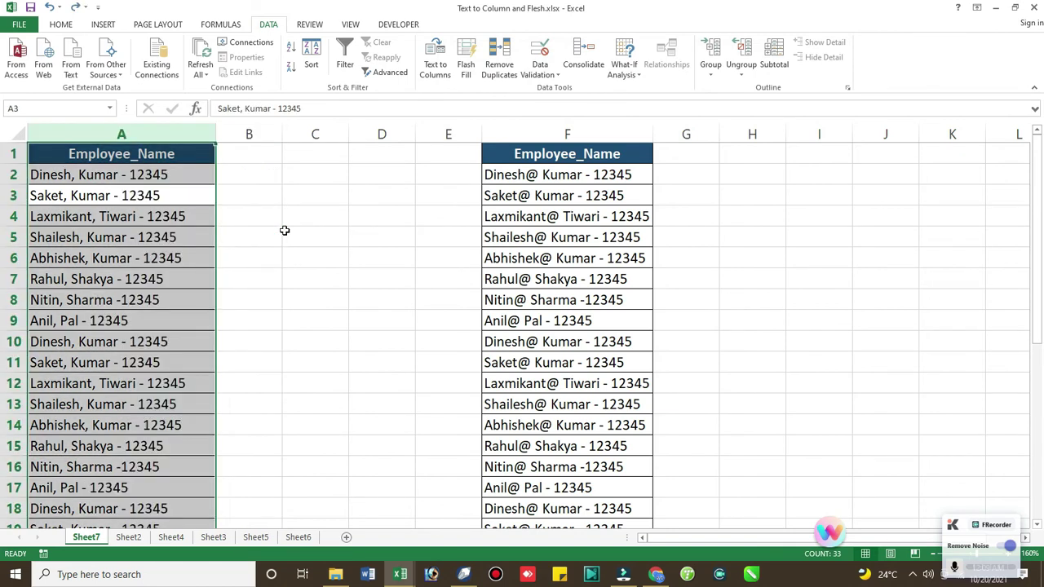
Start a delimited Text to Columns conversion of column A, clear the custom - delimiter and leave the wizard.
left_click(438, 68)
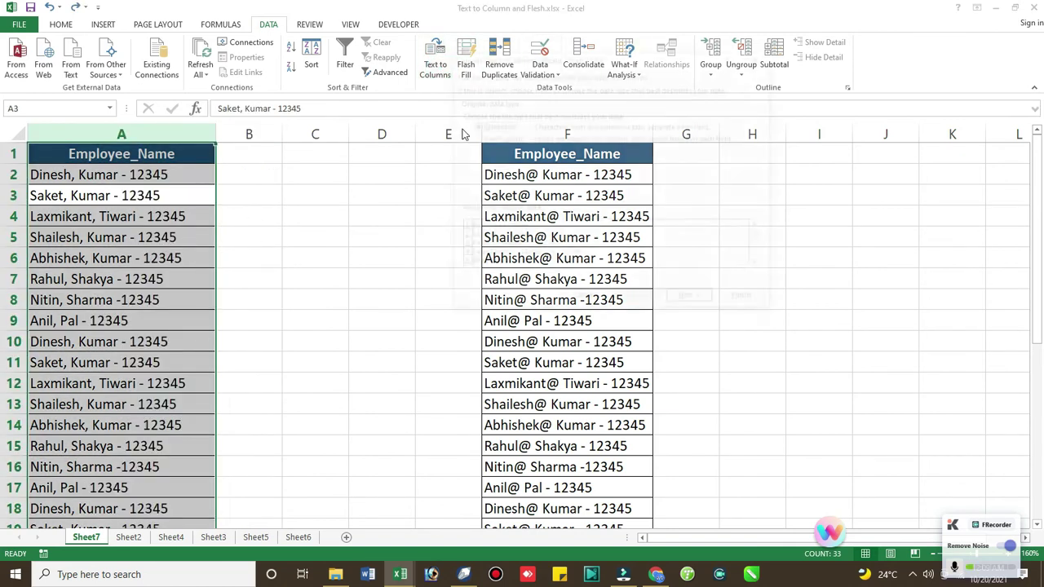
left_click(691, 301)
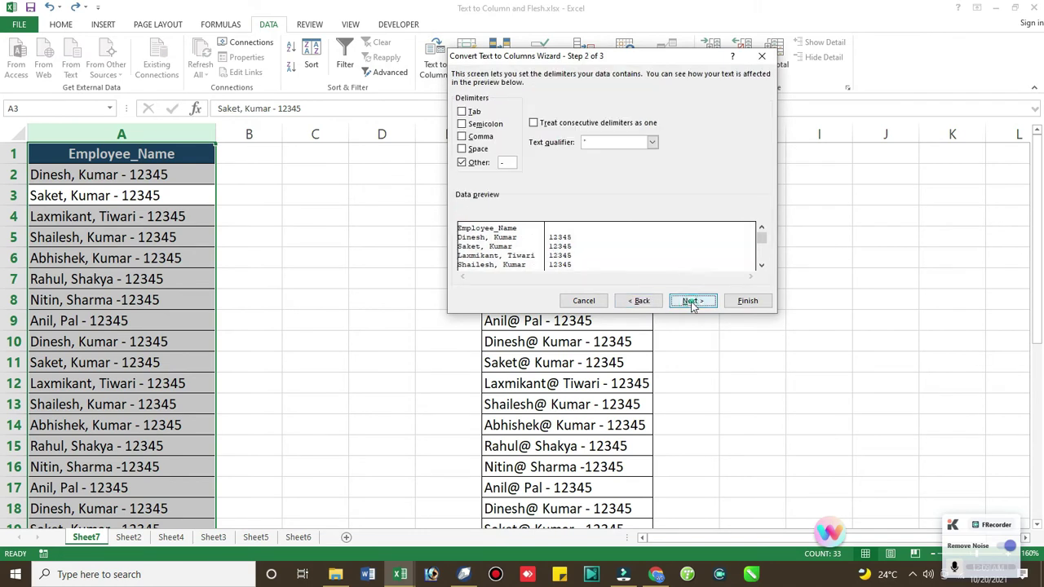
left_click(508, 162)
key("BackSpace")
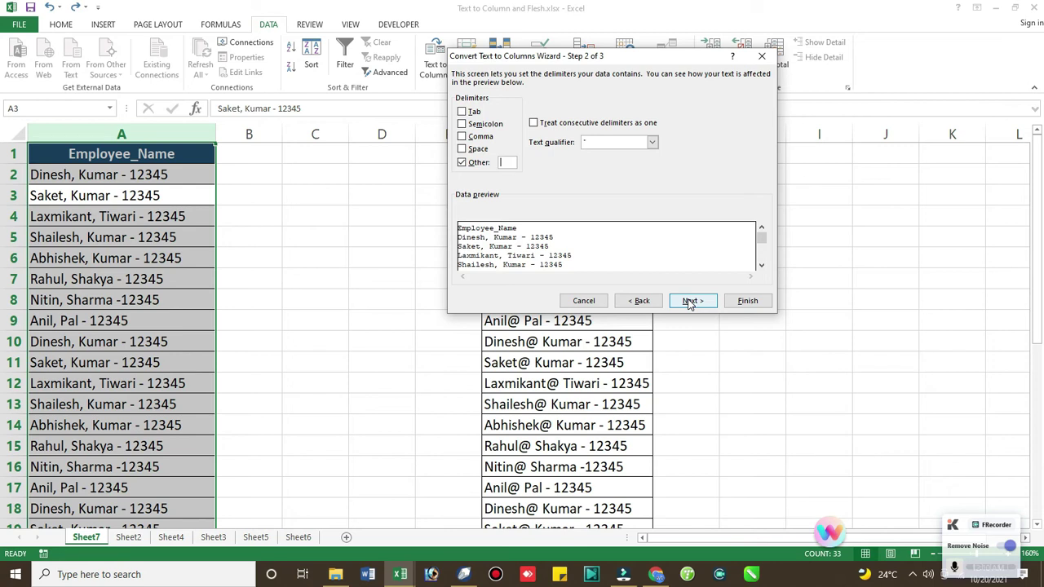
left_click(747, 301)
Start Text to Columns on column A with the Fixed width data type and proceed to the column break settings.
left_click(434, 65)
left_click(495, 137)
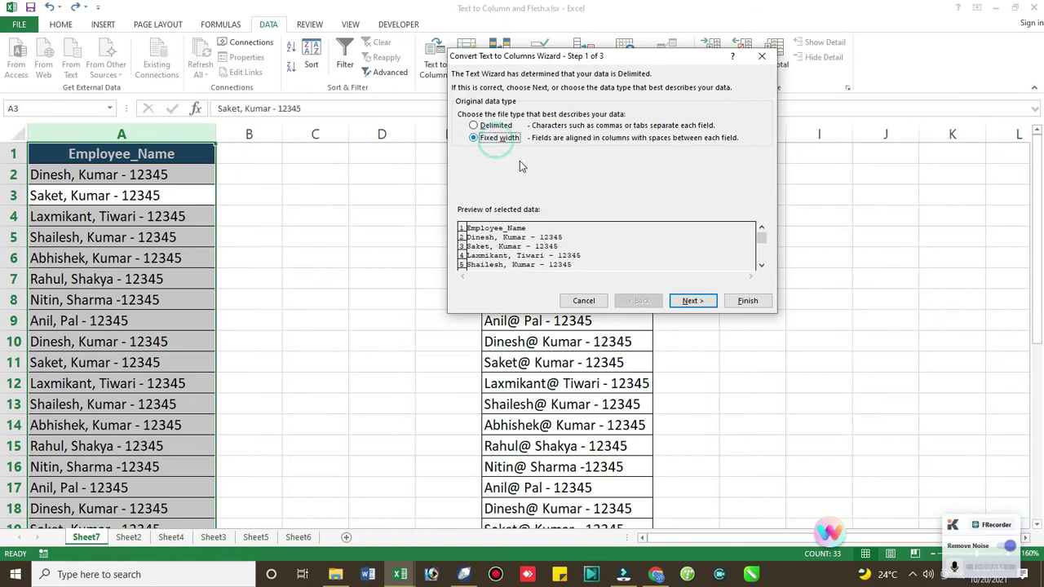
left_click(690, 301)
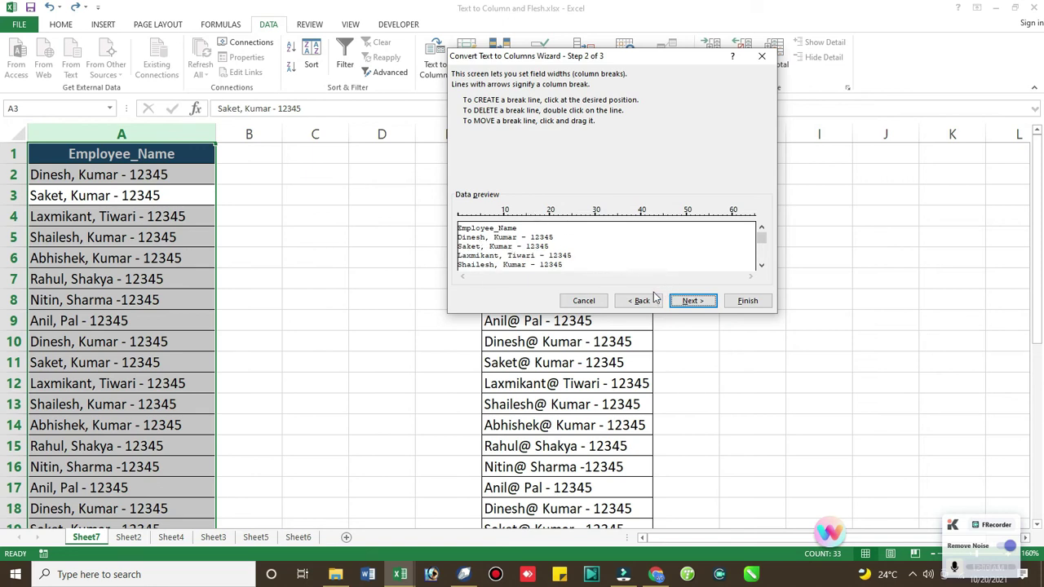
Leave the Text to Columns wizard without converting column A and switch to Sheet2.
left_click(628, 303)
left_click(585, 301)
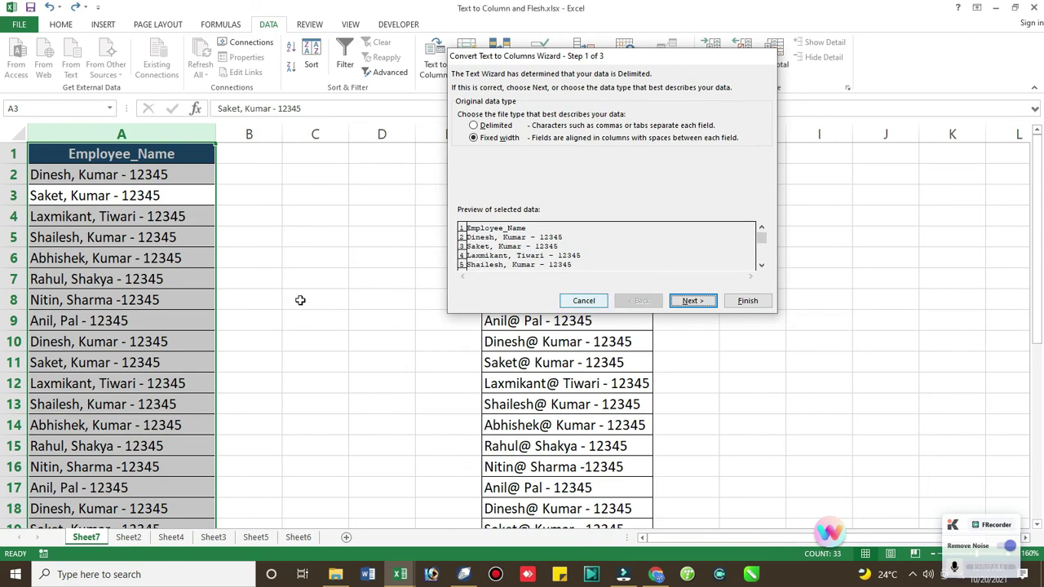
left_click(409, 235)
left_click(665, 248)
left_click(401, 242)
key("ctrl+Page_Down")
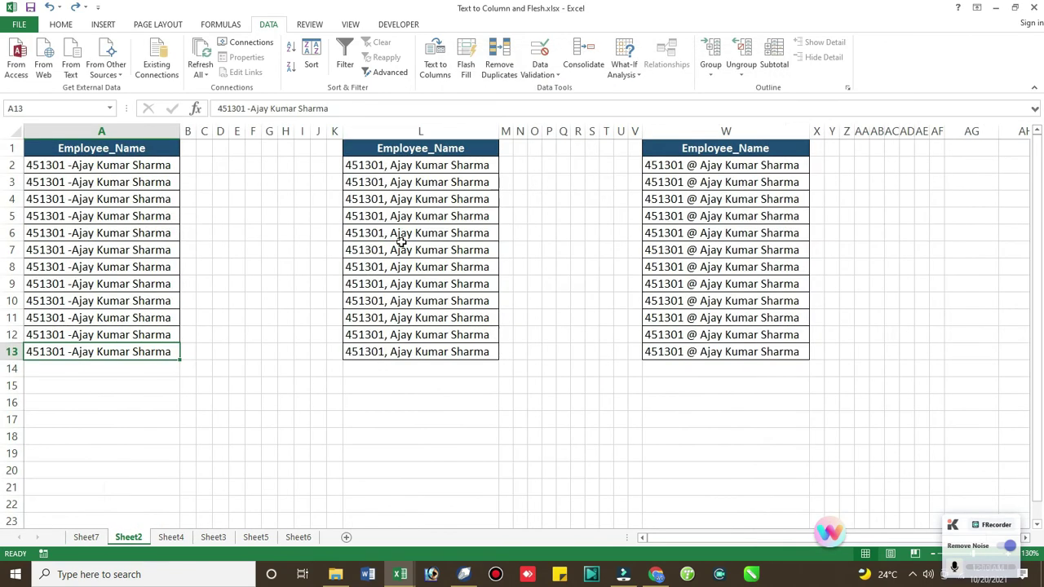
Start a fixed-width Text to Columns conversion of column A on Sheet2 and remove all the suggested column breaks.
left_click(128, 220)
scroll(128, 220, "up", 3)
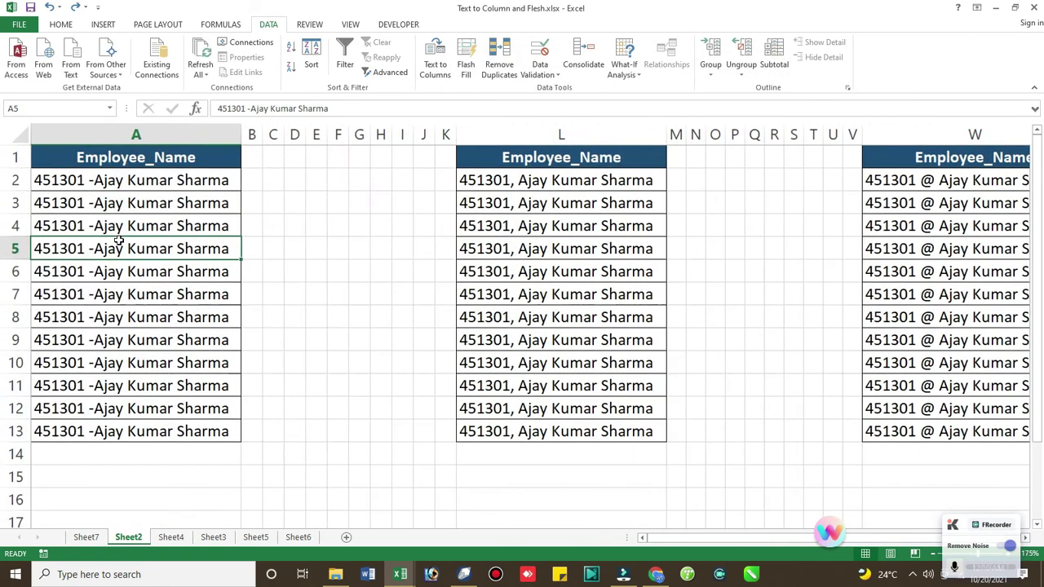
left_click_drag(129, 183, 138, 428)
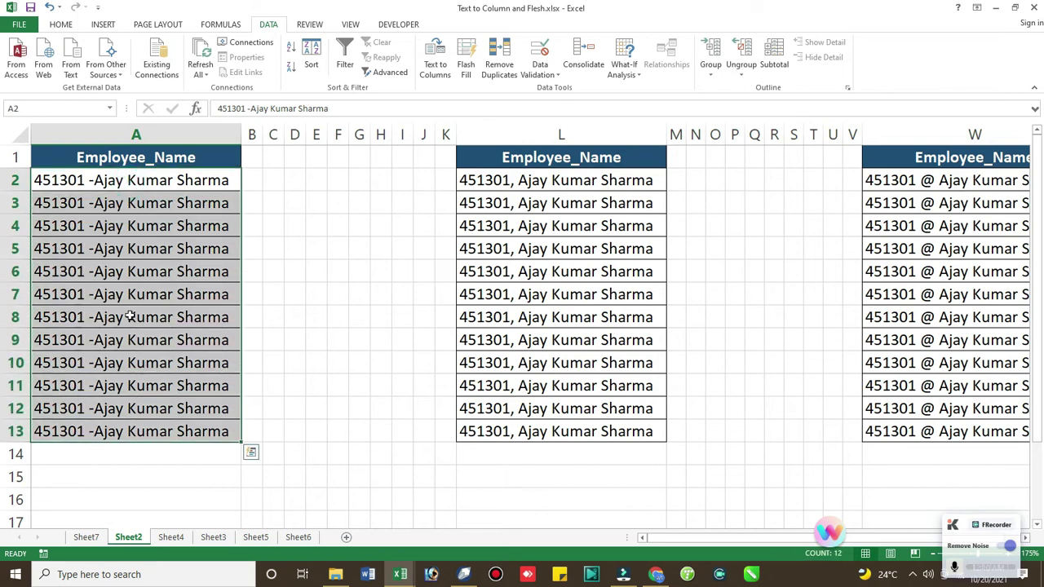
left_click(133, 319)
left_click(122, 206)
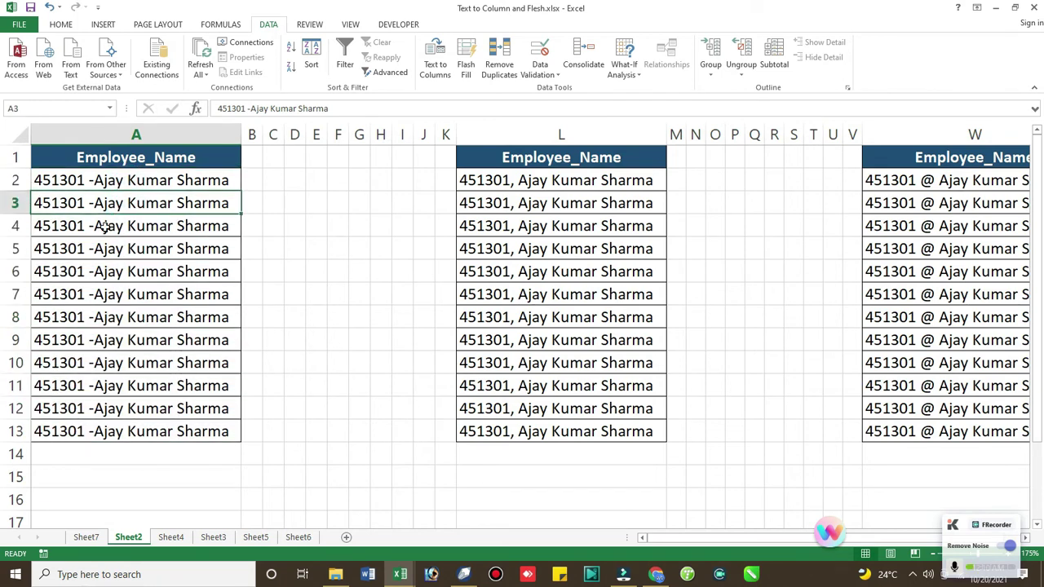
key("ctrl+space")
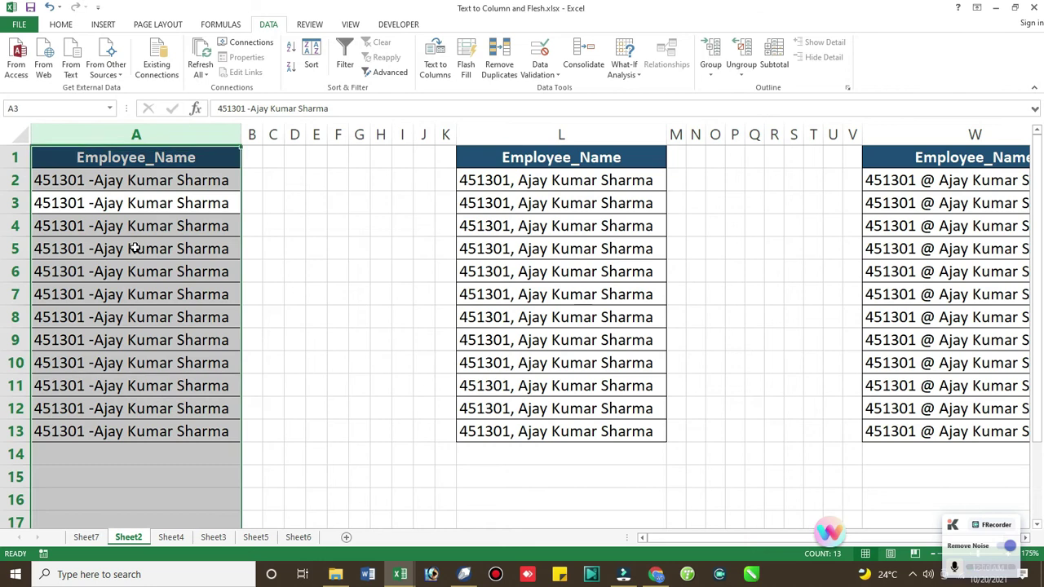
left_click(437, 68)
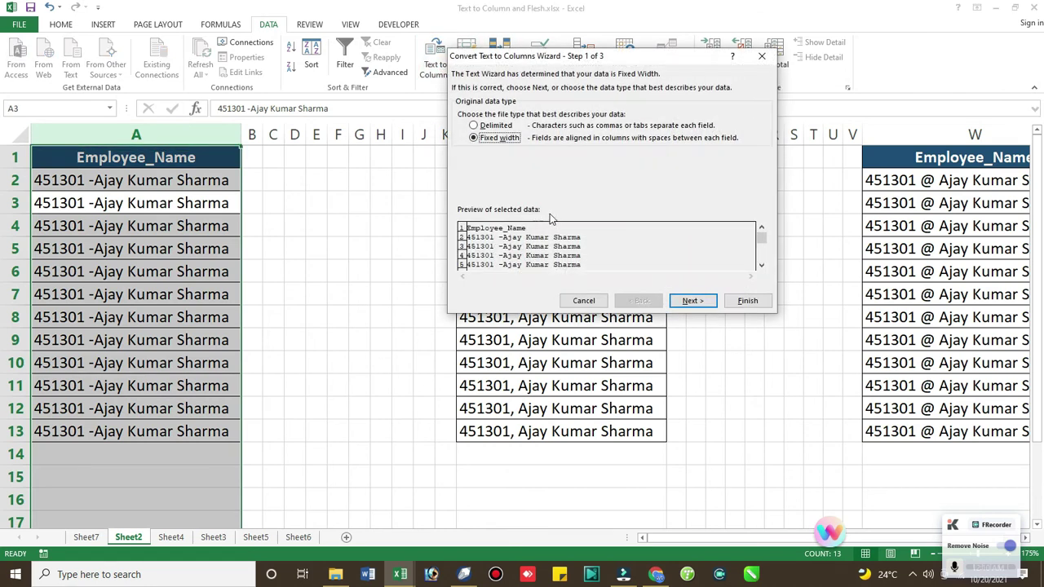
left_click(690, 301)
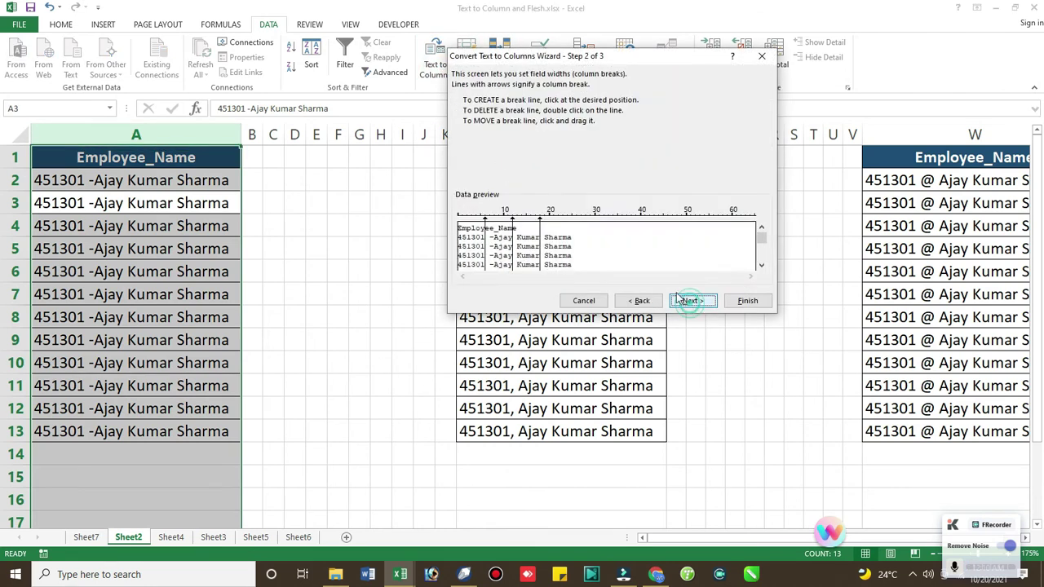
left_click_drag(540, 226, 602, 211)
left_click_drag(514, 231, 589, 170)
left_click_drag(488, 232, 452, 284)
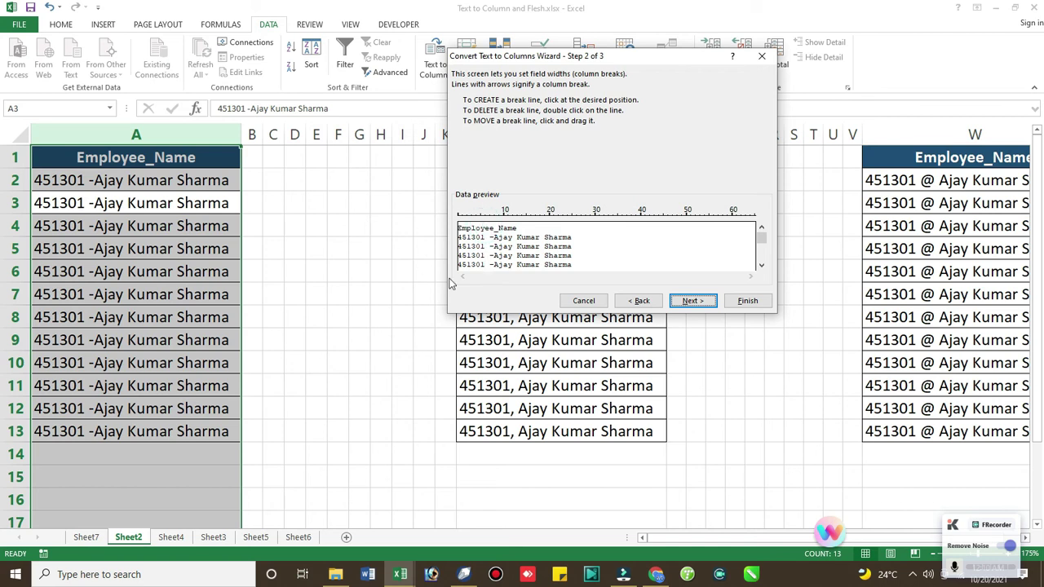
Split column A with column breaks before the middle name and before the surname, and auto-fit the new columns.
left_click(544, 228)
left_click(516, 226)
left_click(692, 300)
left_click(748, 300)
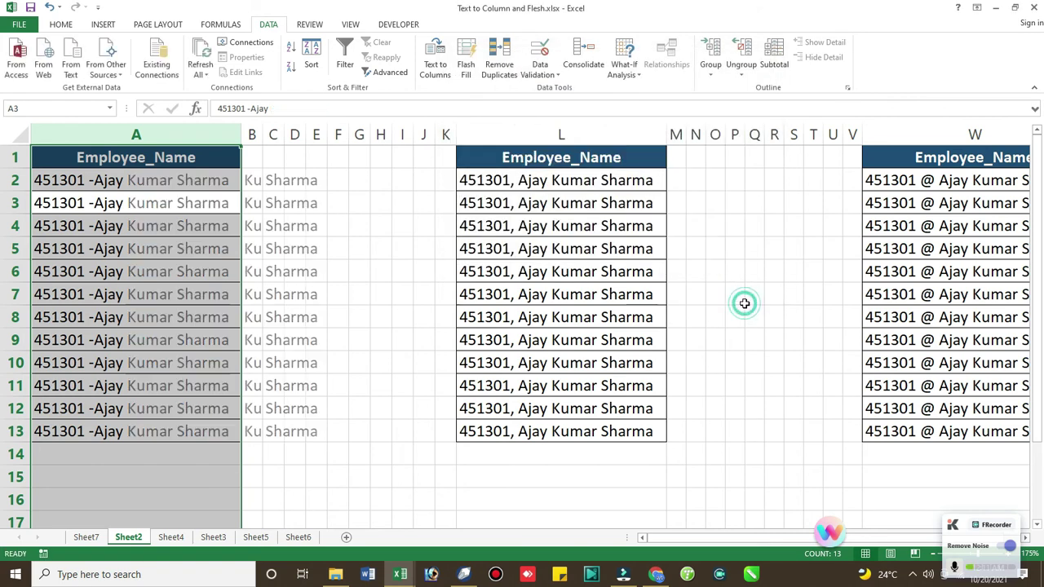
double_click(261, 135)
double_click(316, 135)
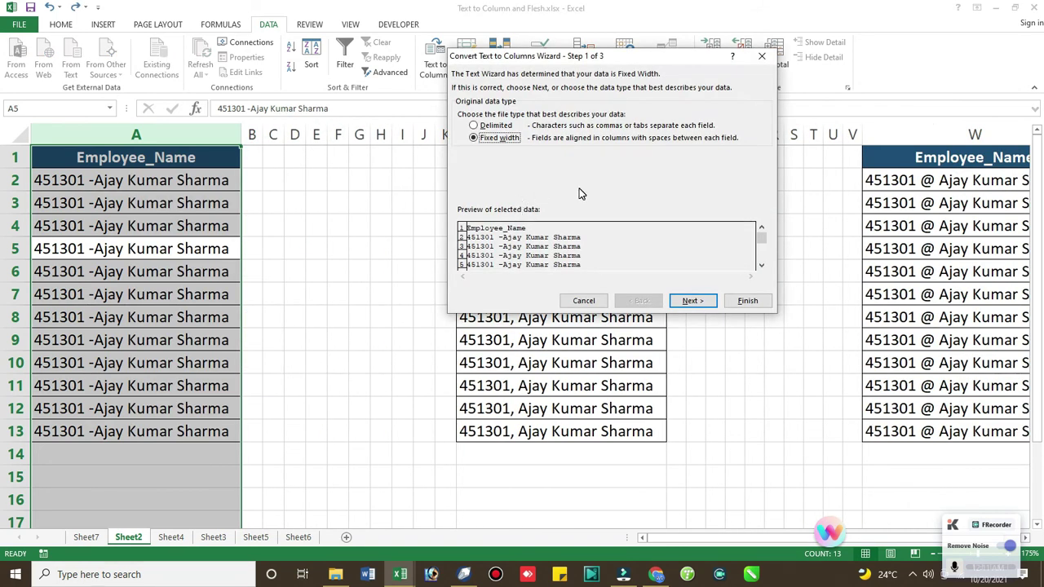
Check the suggested fixed-width column breaks for column A, leave the wizard and return to Sheet7.
left_click(690, 301)
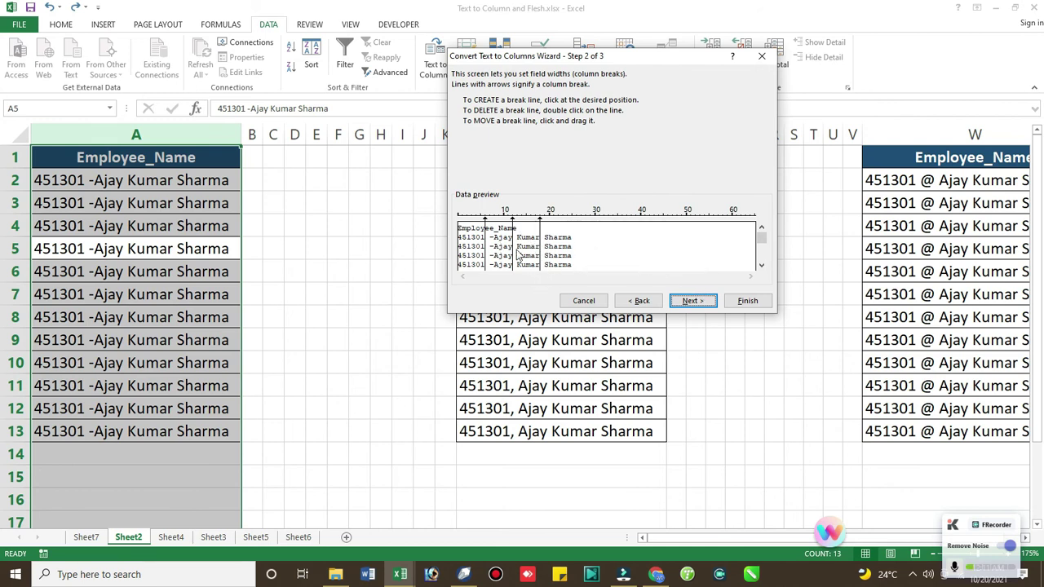
key("Escape")
left_click(236, 286)
key("ctrl+Page_Up")
Try a fixed-width Text to Columns conversion of column A with one column break at about character 15, and cancel the wizard.
left_click(131, 298)
key("ctrl+space")
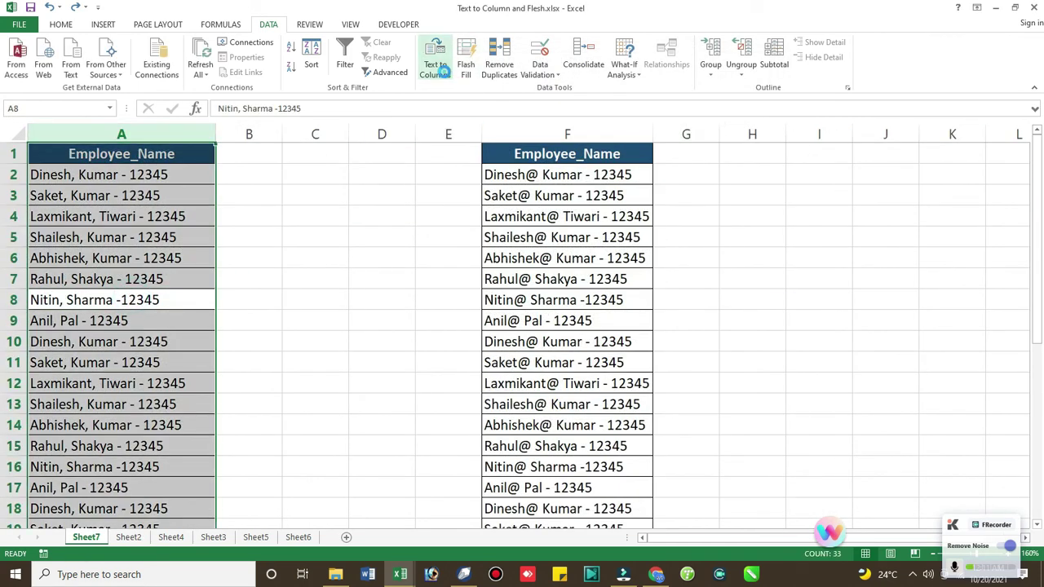
left_click(447, 75)
key("alt+w")
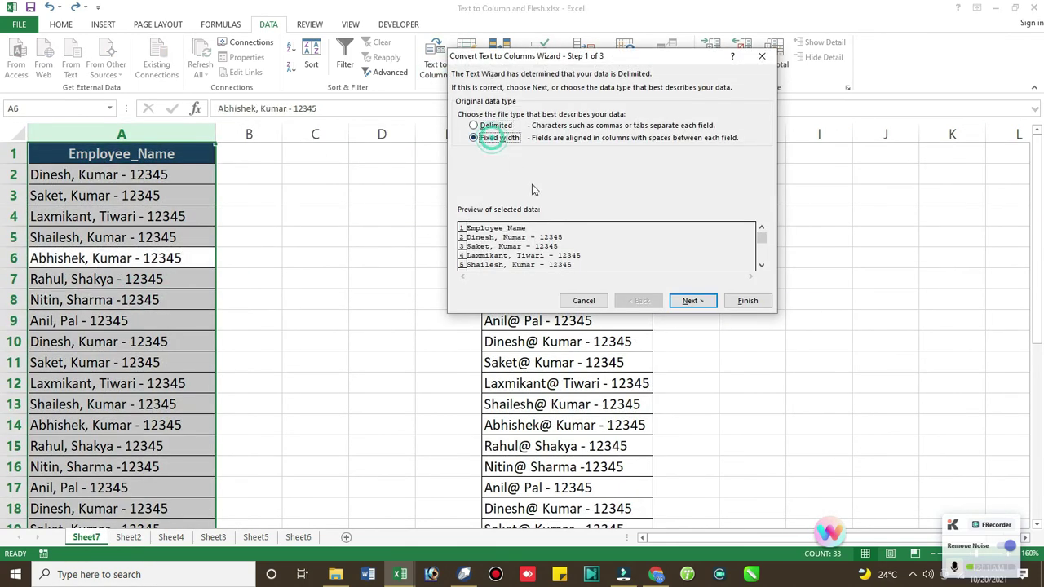
left_click(690, 300)
left_click(527, 224)
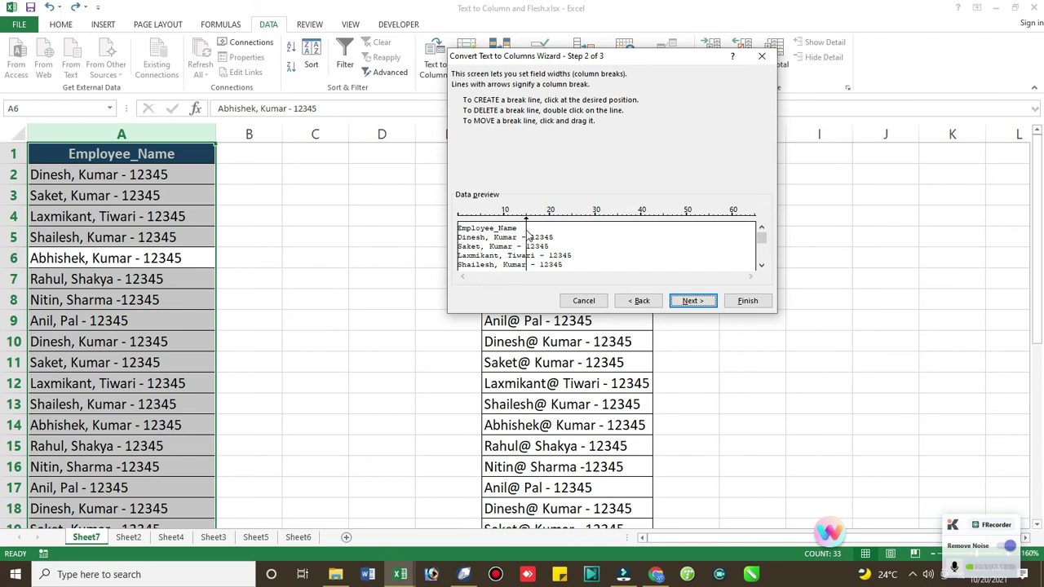
key("Escape")
left_click(206, 336)
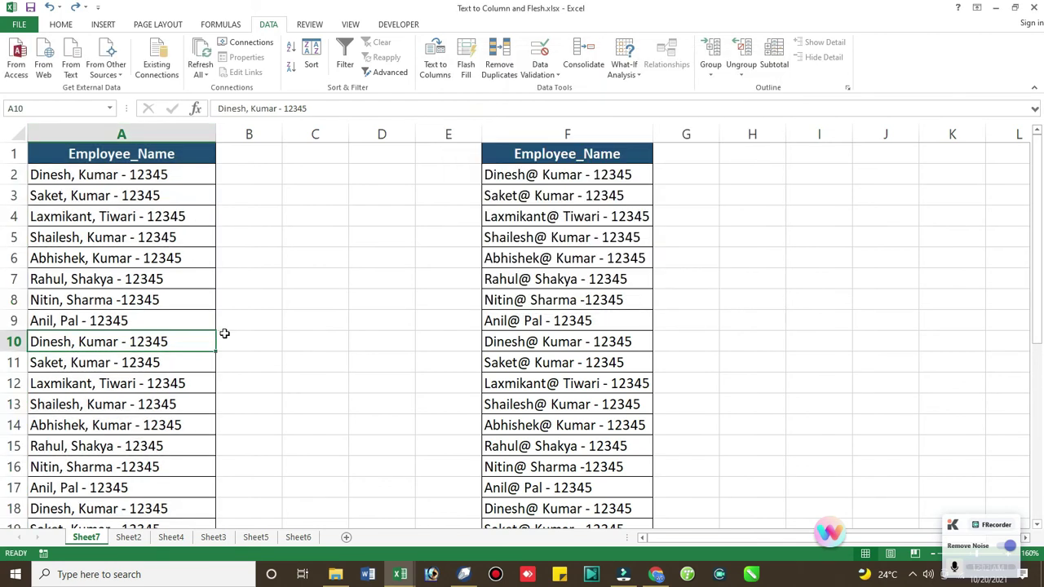
key("ctrl+space")
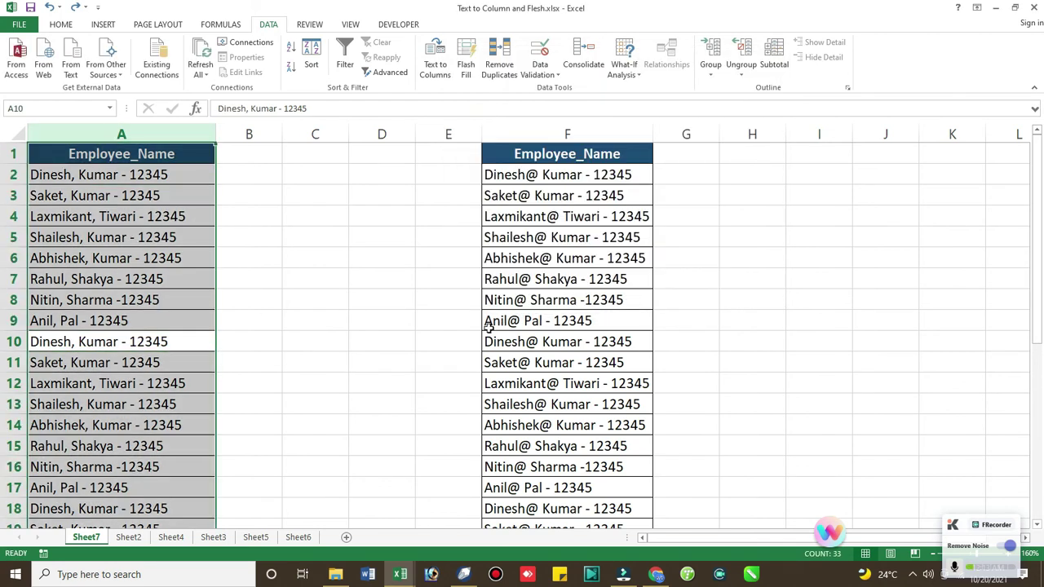
left_click(109, 194)
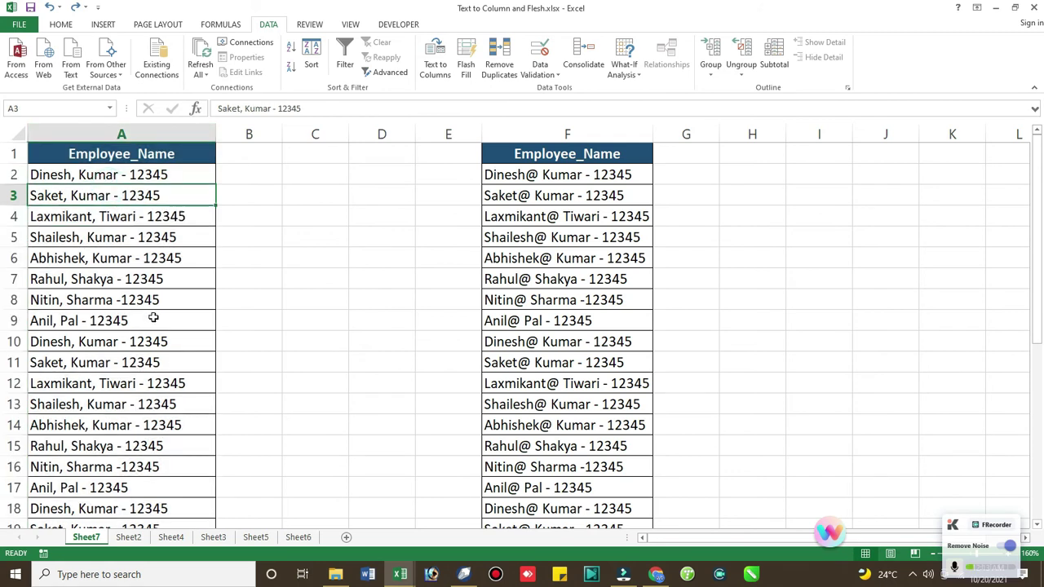
left_click(160, 446)
key("ctrl+space")
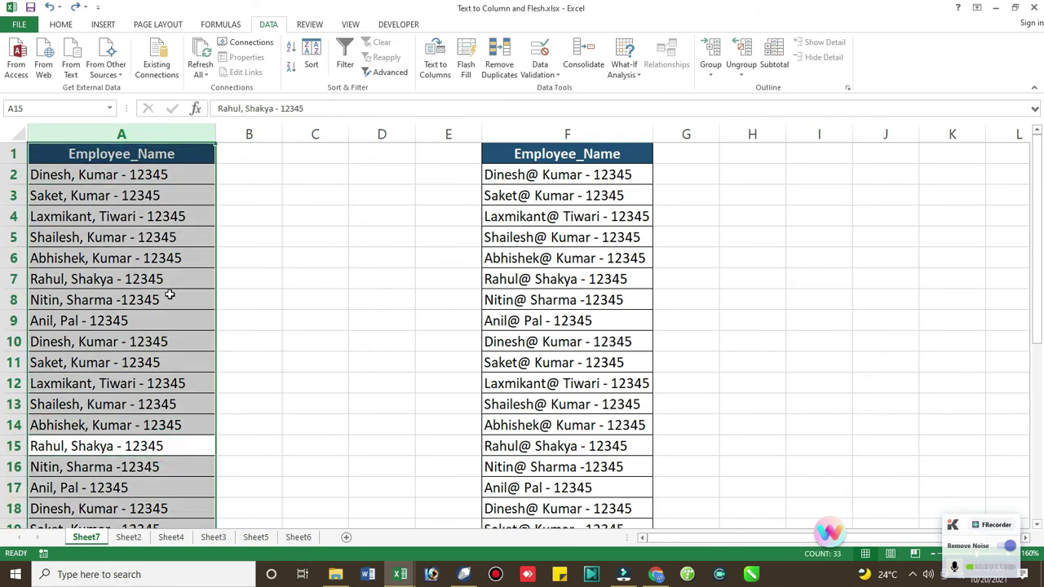
left_click(126, 217)
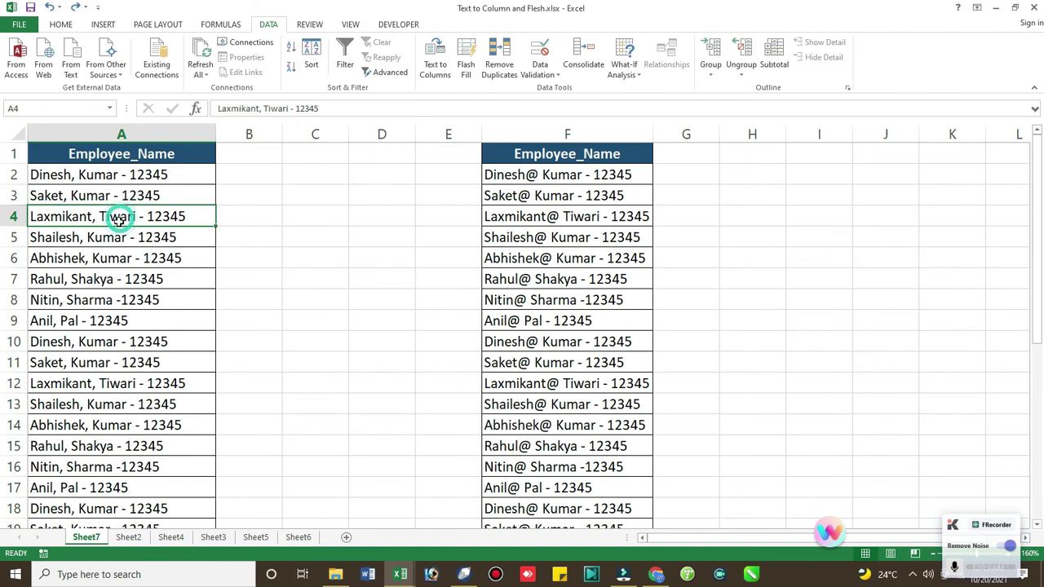
left_click(75, 176)
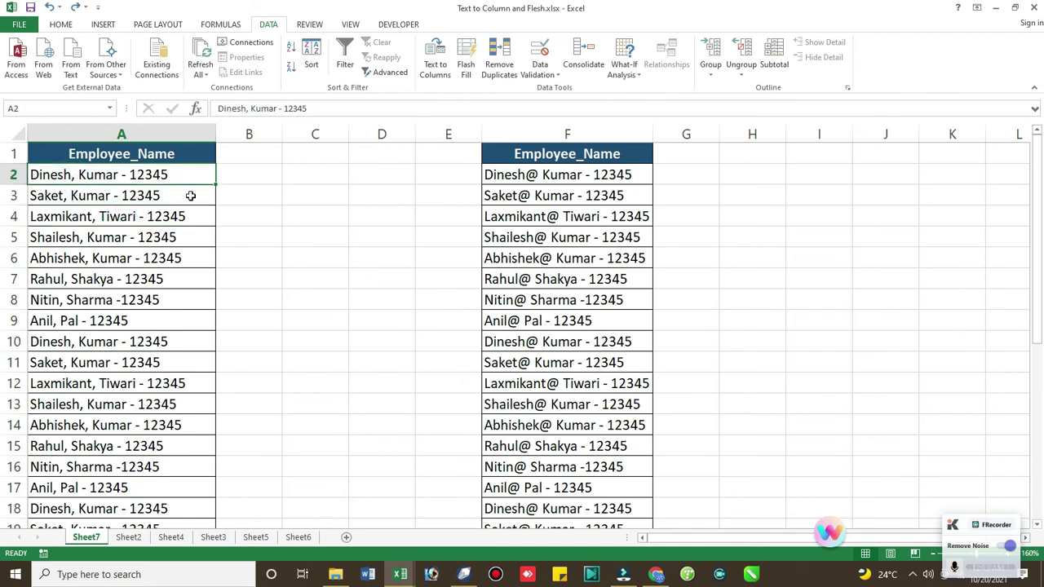
Split column F with Text to Columns using only the custom @ delimiter, and undo the split.
left_click(559, 219)
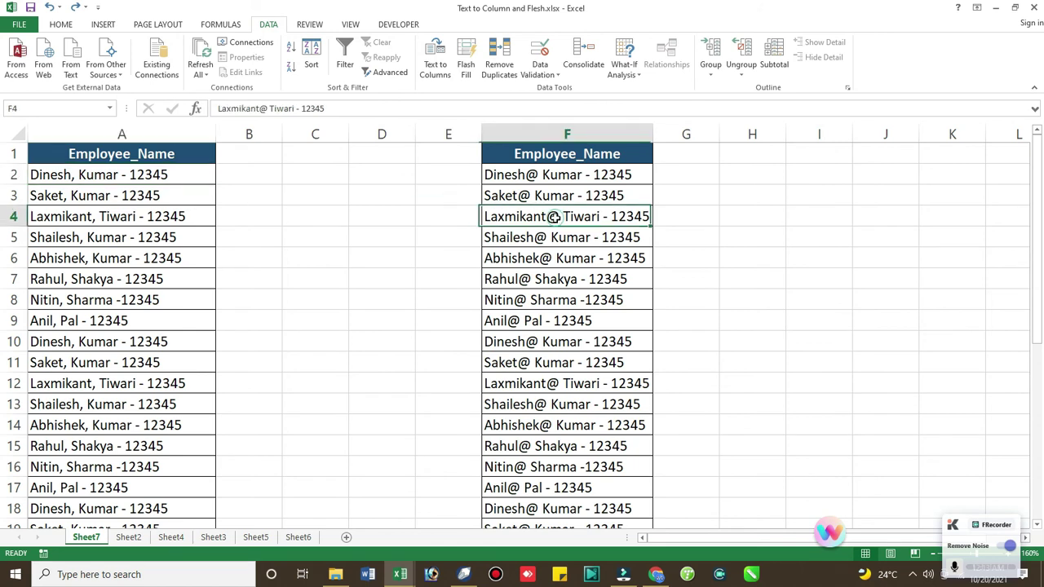
key("ctrl+space")
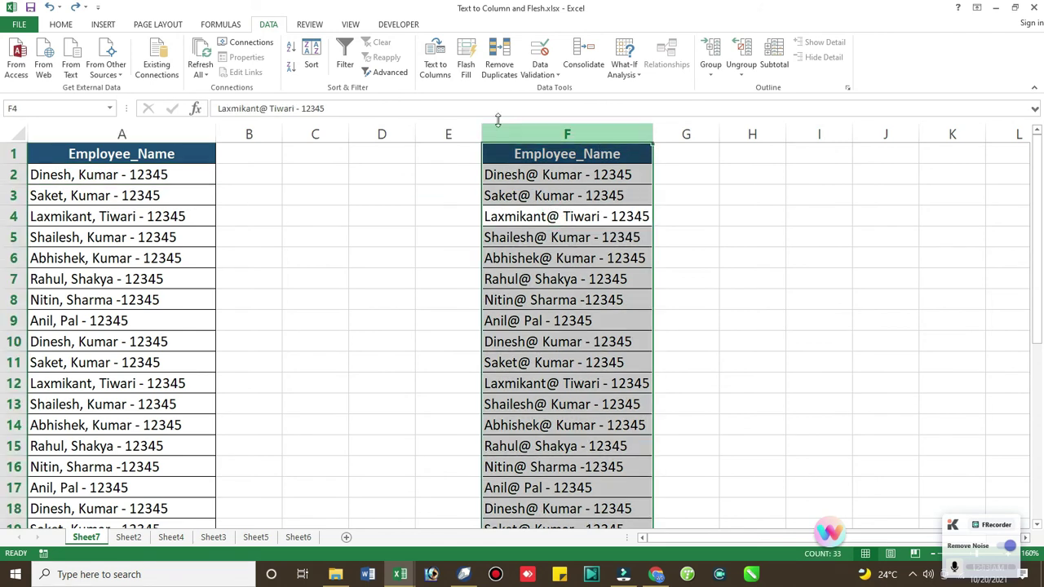
left_click(435, 64)
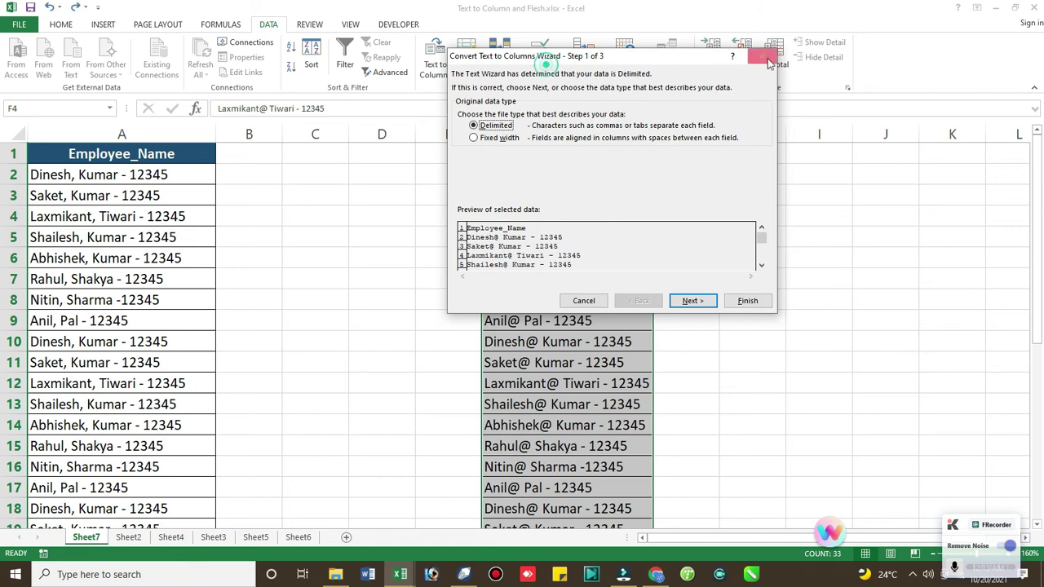
left_click_drag(615, 58, 870, 71)
left_click(949, 315)
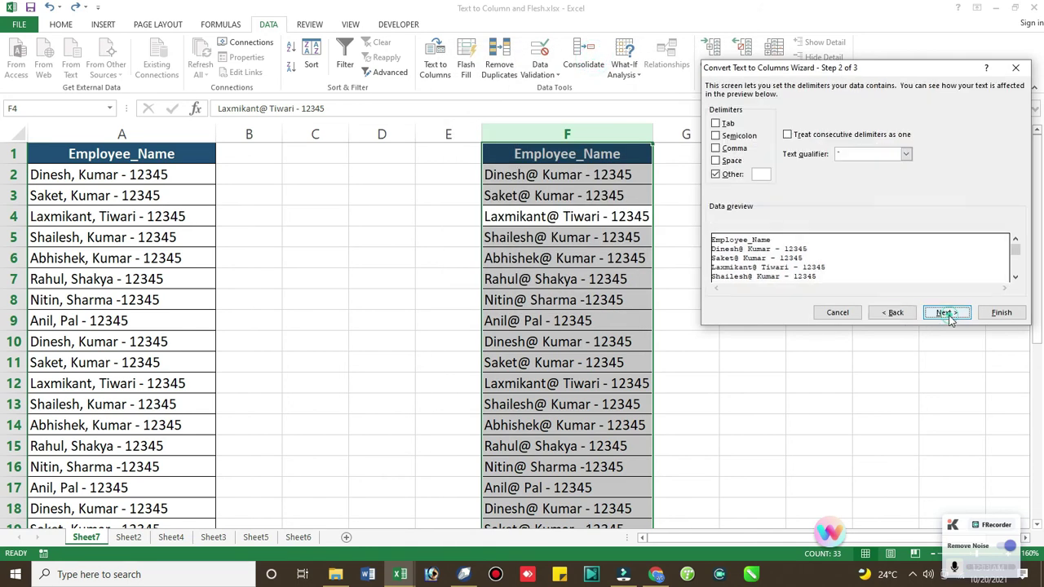
left_click(717, 175)
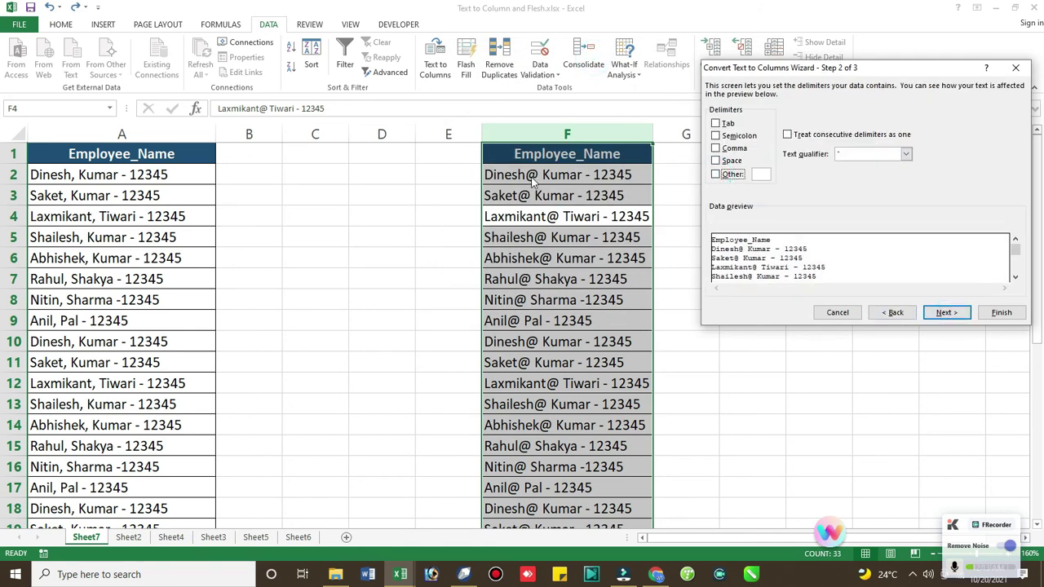
left_click(764, 174)
type("@")
left_click(947, 312)
left_click(1002, 313)
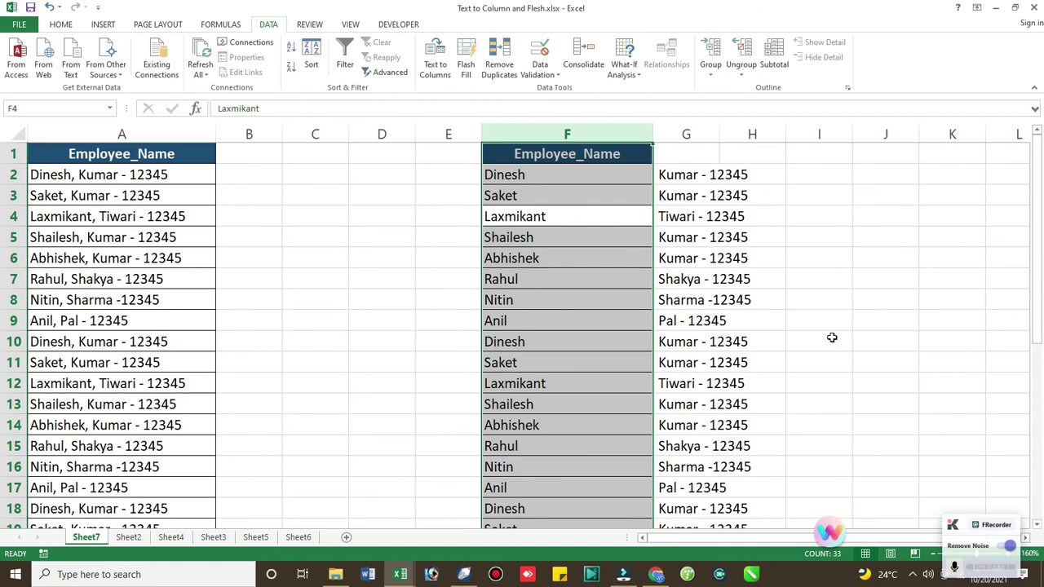
key("ctrl+z")
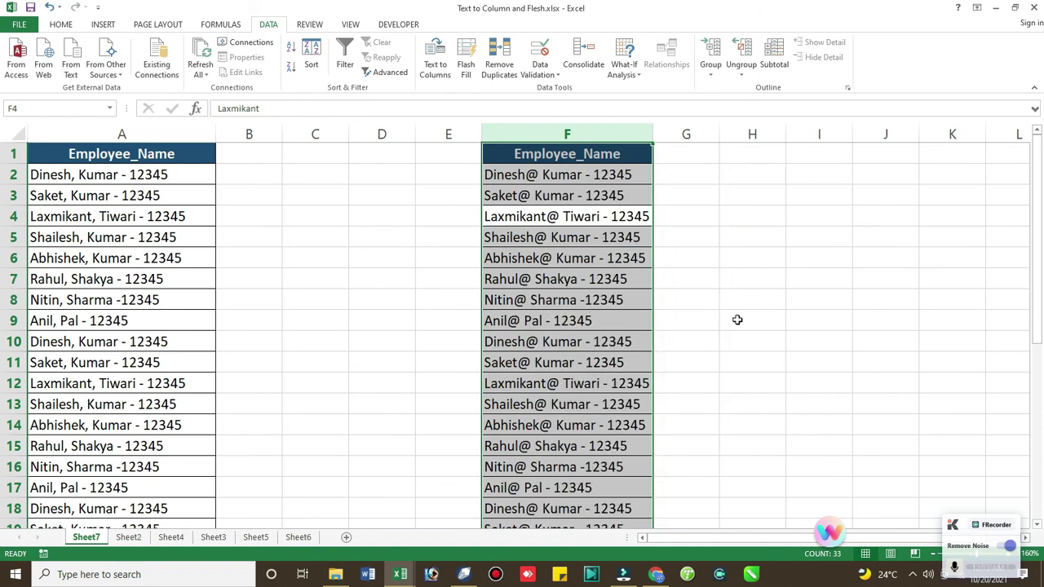
Start a fixed-width Text to Columns conversion of column W on Sheet2 and proceed to the column break settings.
left_click(731, 259)
key("ctrl+Page_Down")
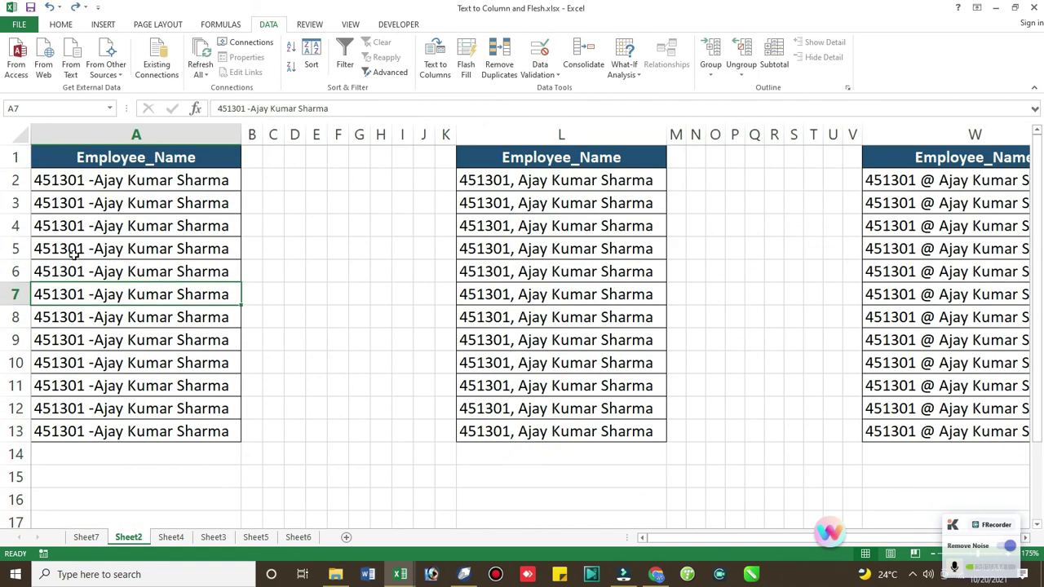
left_click(611, 298)
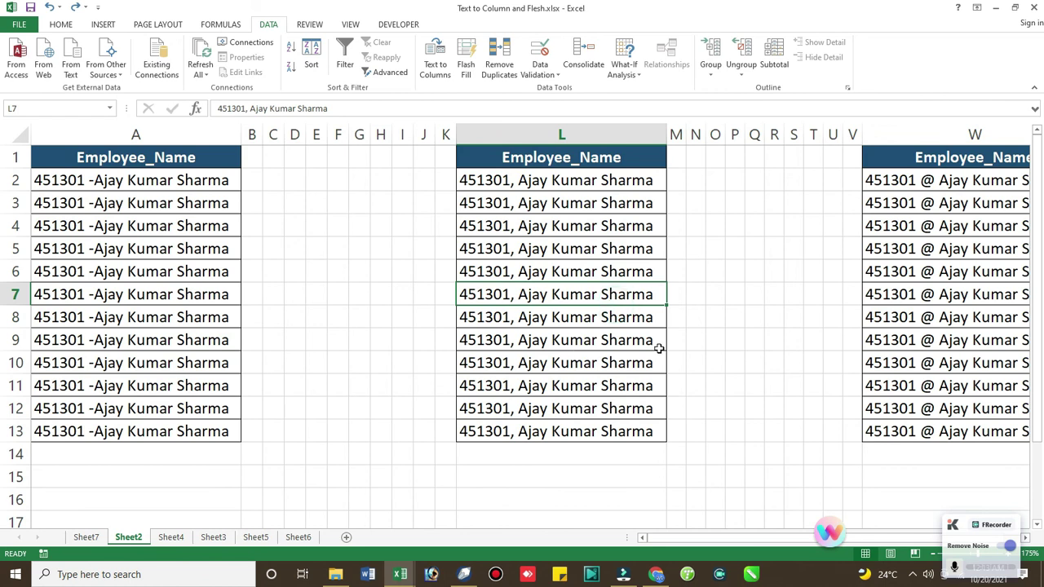
key("Down")
key("ctrl+Right")
key("Left")
key("Right")
key("ctrl+space")
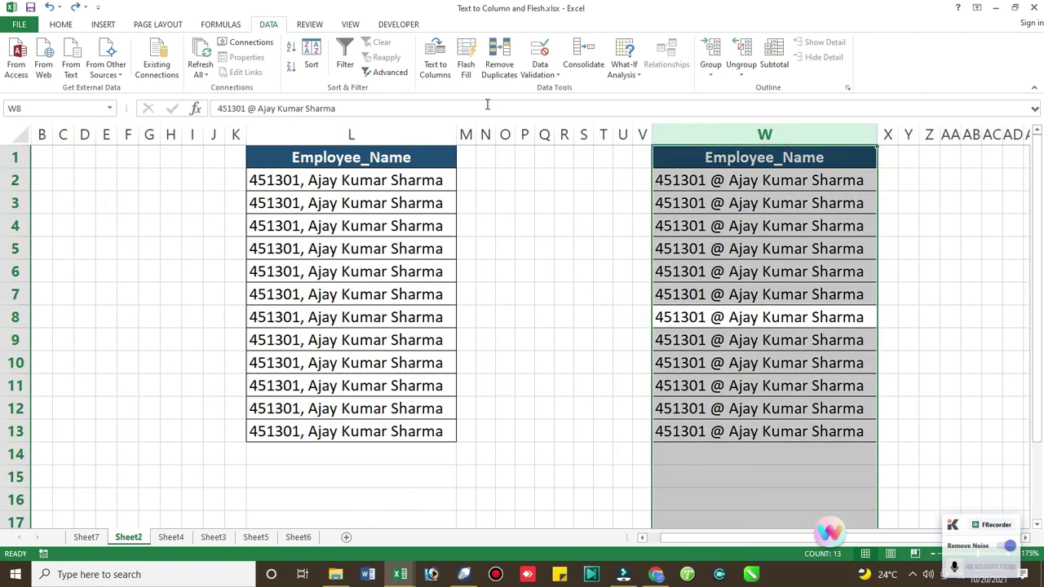
left_click(437, 67)
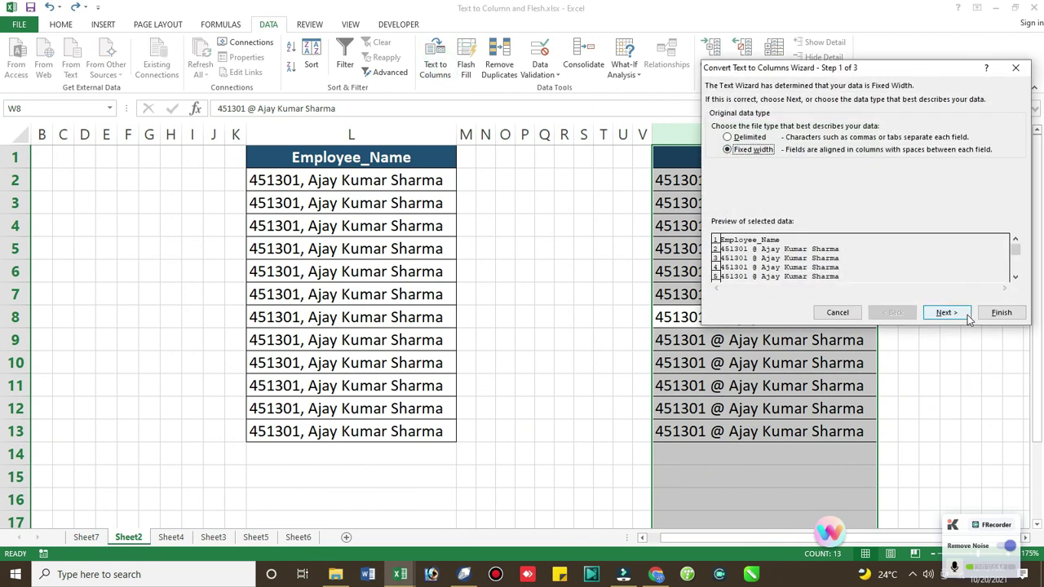
left_click(947, 314)
Split column W with a single column break at character 7, just before the @, using the default destination.
double_click(799, 253)
double_click(772, 245)
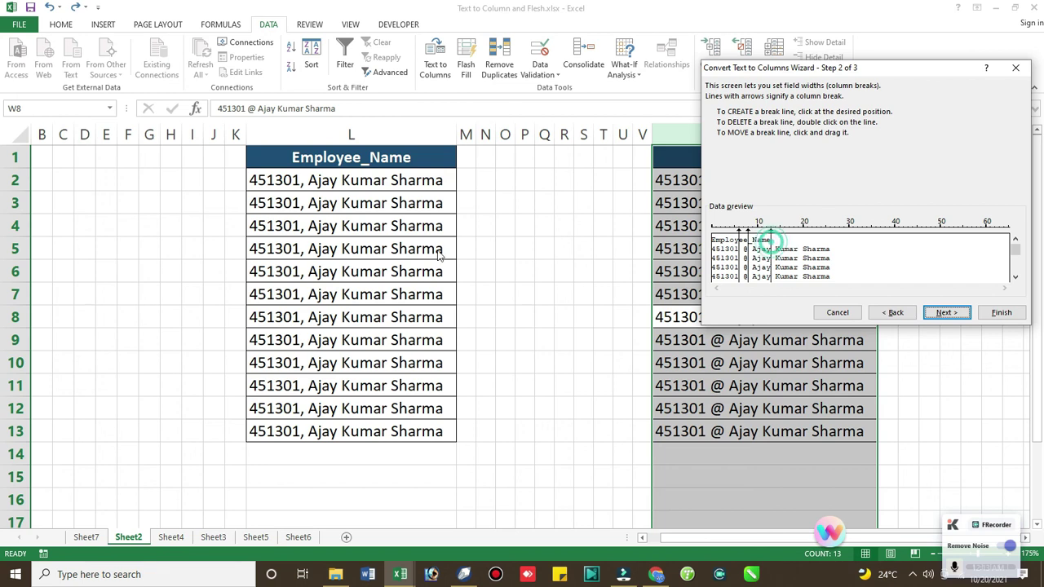
double_click(748, 249)
left_click_drag(740, 244, 743, 244)
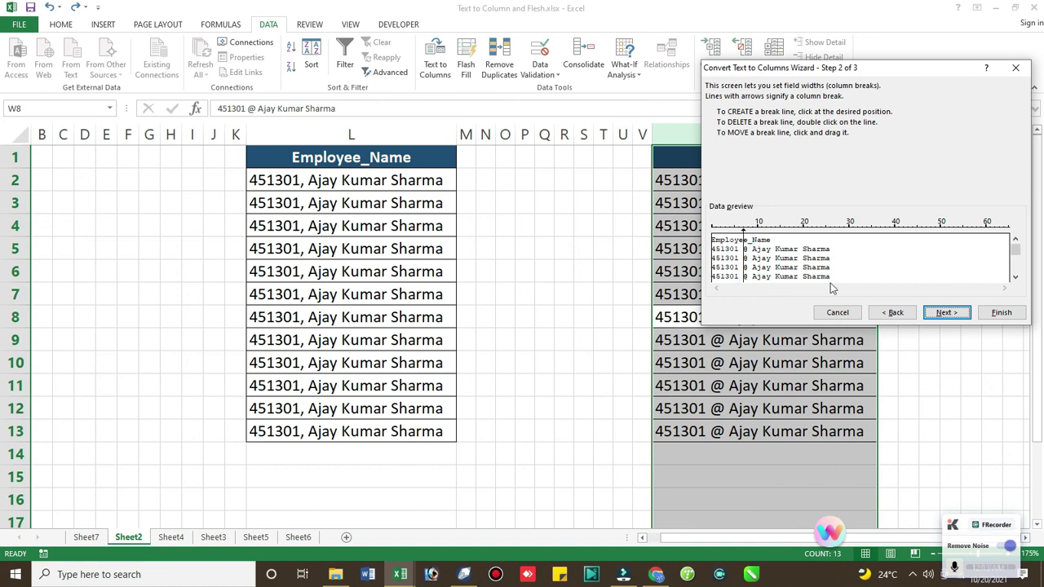
left_click(947, 313)
left_click(1002, 312)
Auto-fit columns W and X to the split data and return to cell A1.
left_click(891, 294)
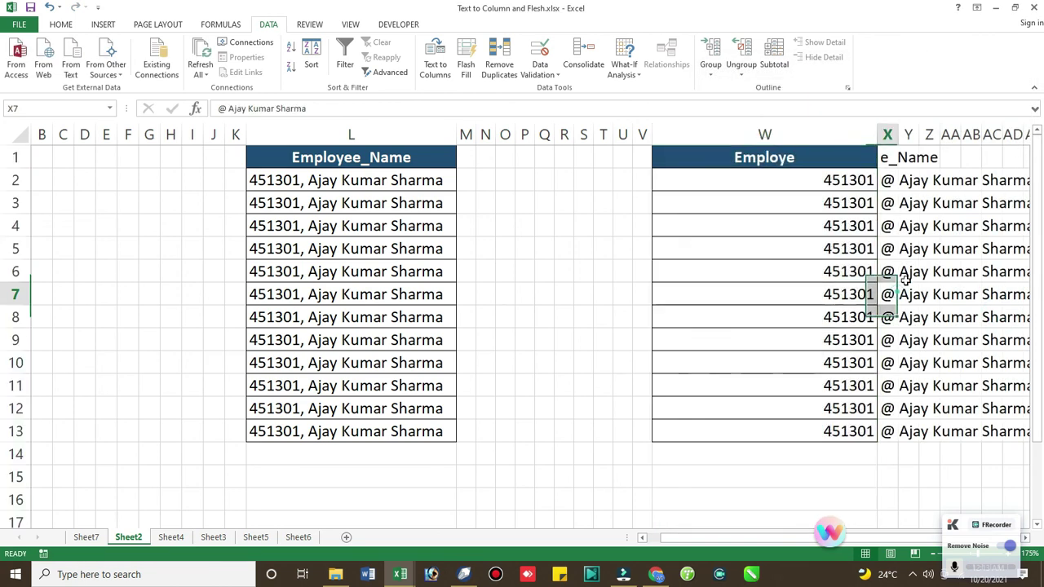
double_click(899, 135)
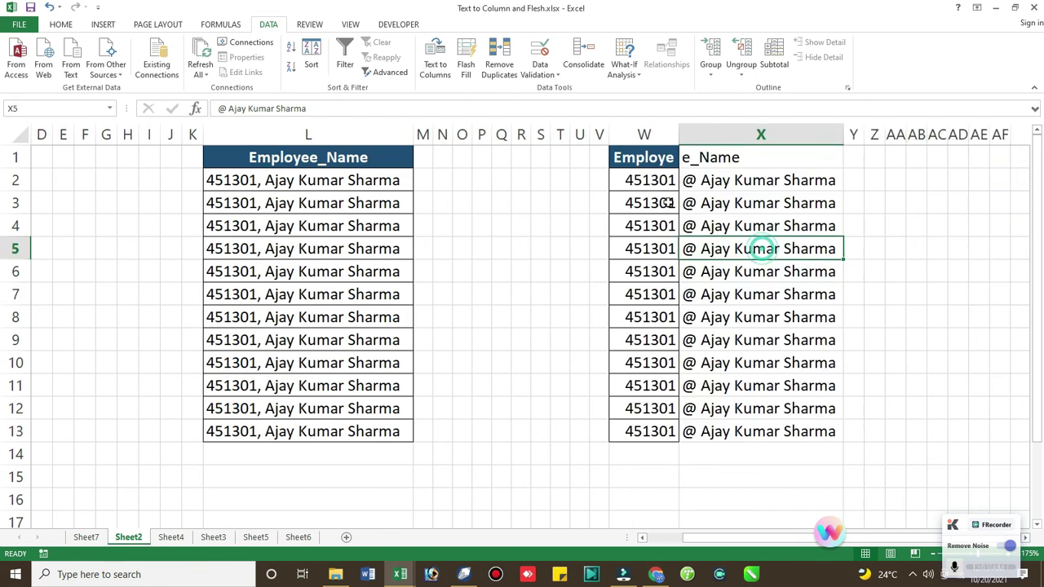
left_click_drag(643, 159, 744, 431)
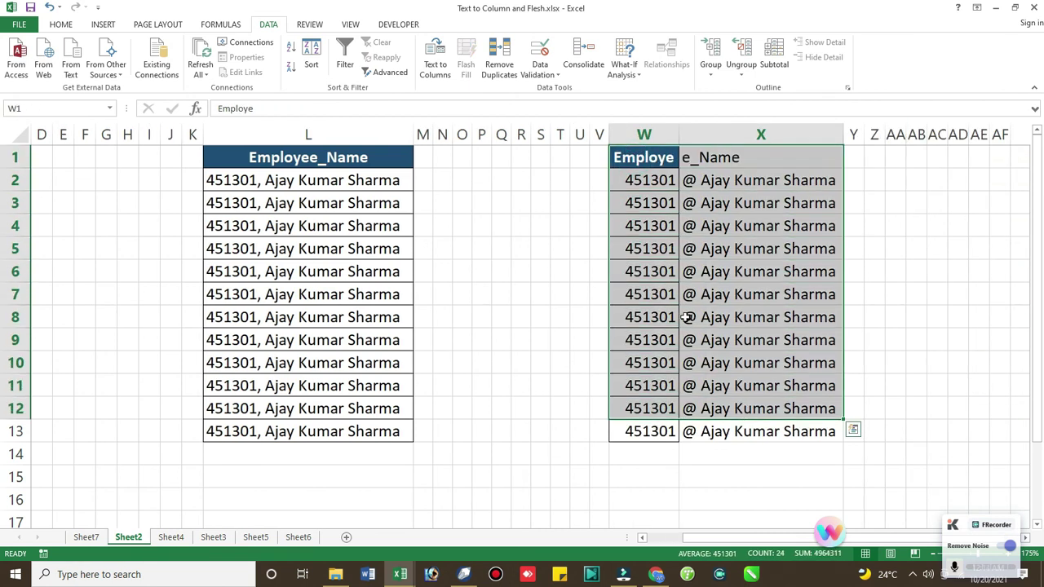
left_click(669, 296)
key("Up")
key("Up")
key("ctrl+Up")
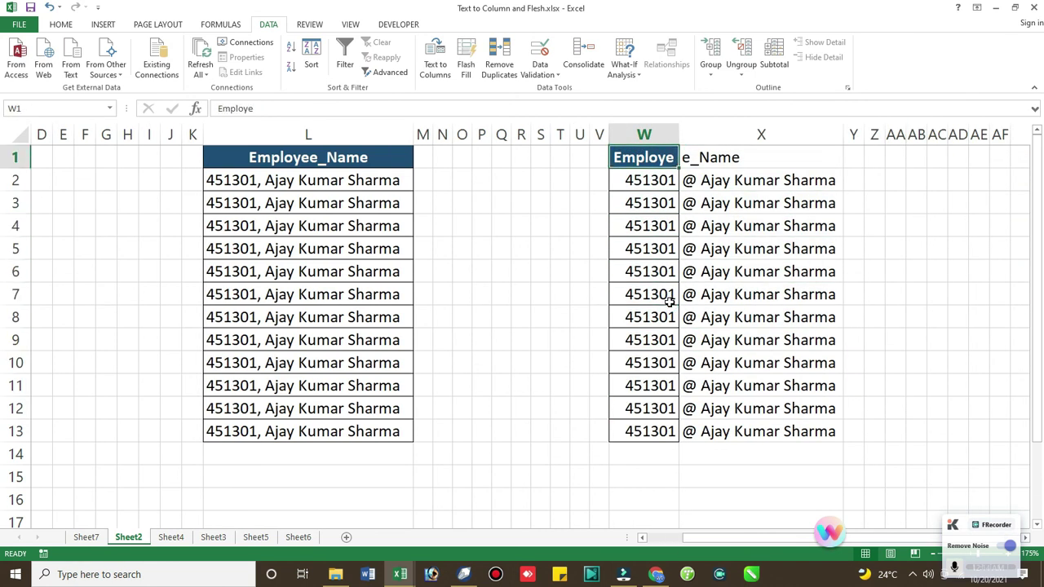
key("Home")
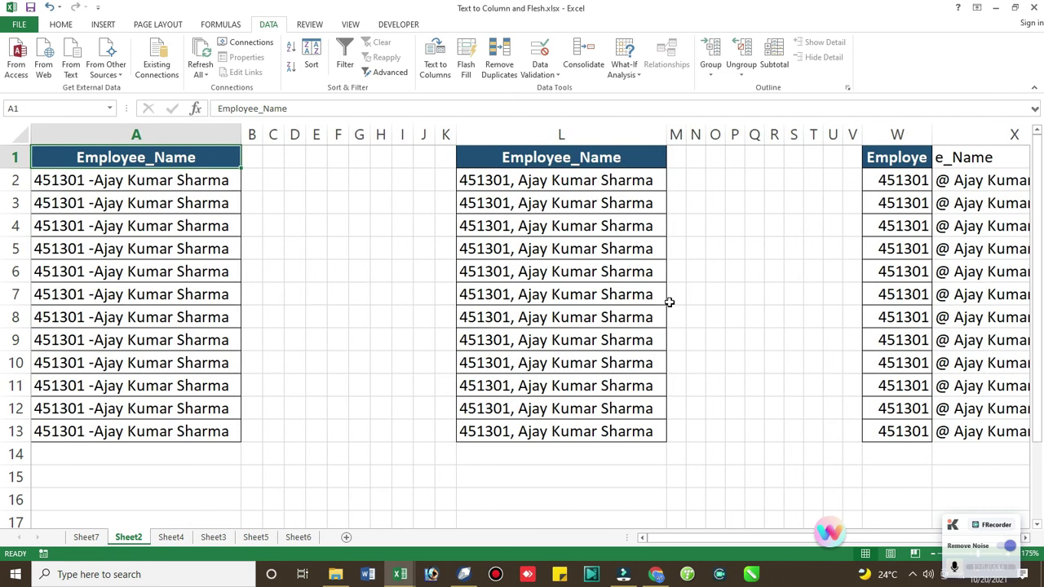